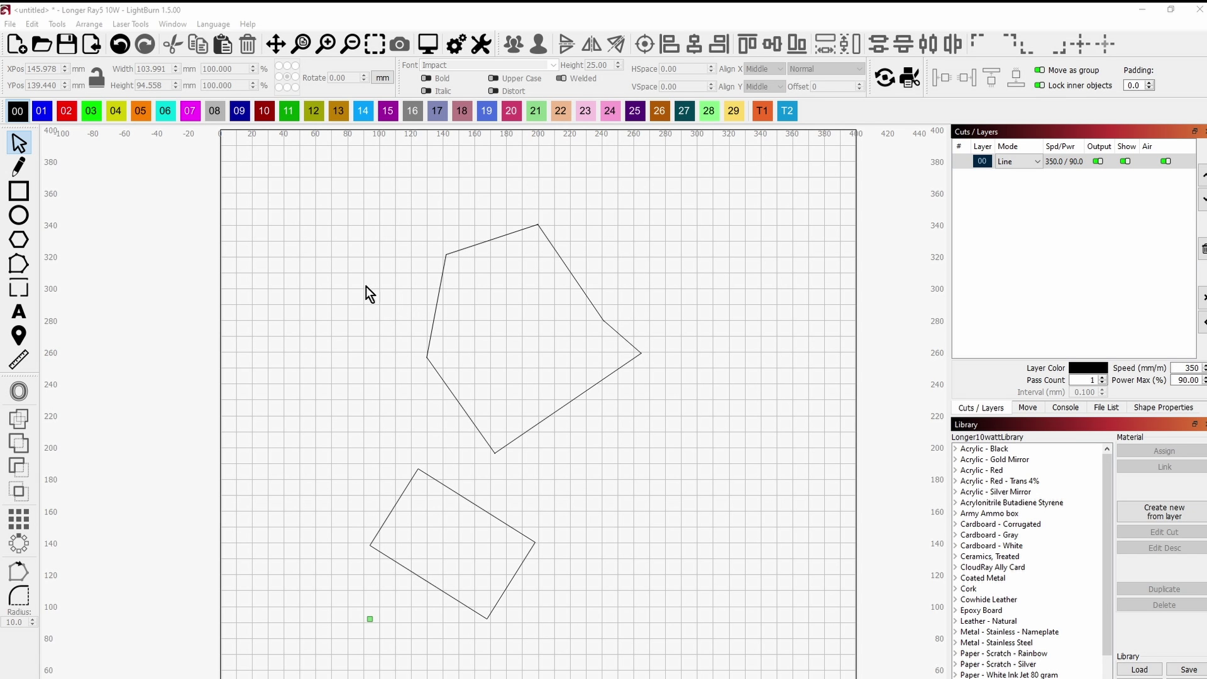
- Pick the Draw Lines pencil tool from the left toolbar
{"action": "left_click", "coordinate": [20, 168]}
- Draw a horizontal guide line from the polygon's upper-left corner to about 202 mm
{"action": "scroll", "coordinate": [464, 293], "scroll_direction": "up", "scroll_amount": 5}
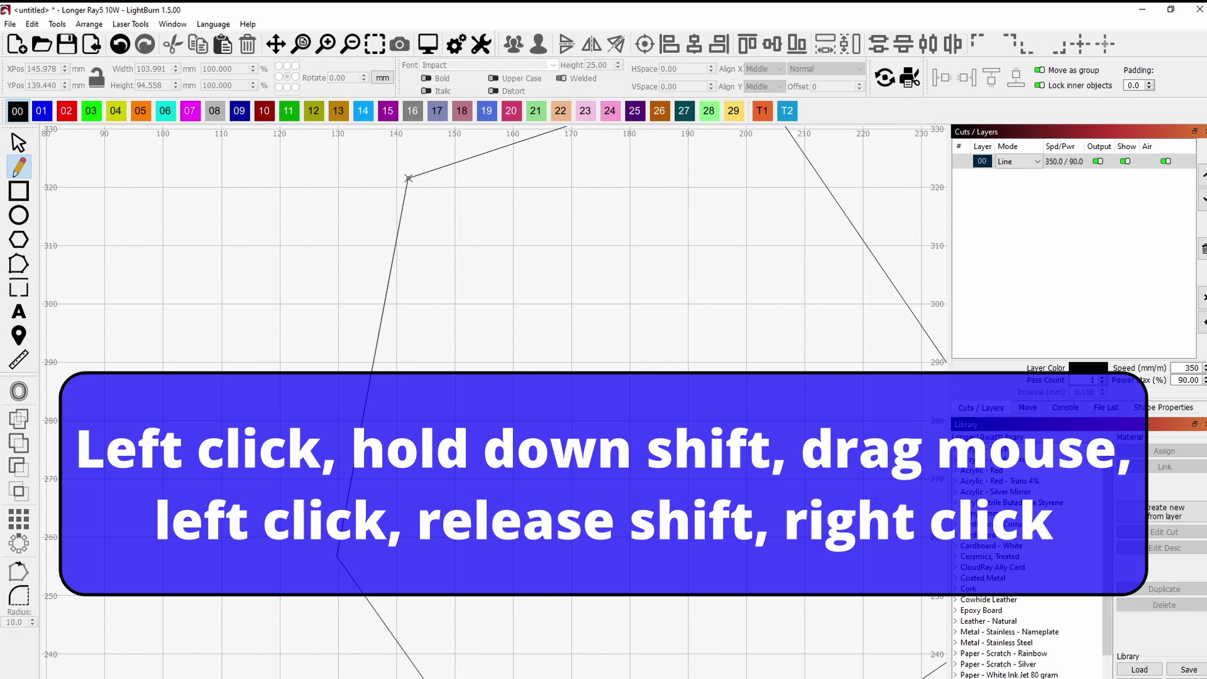
{"action": "left_click", "coordinate": [409, 178]}
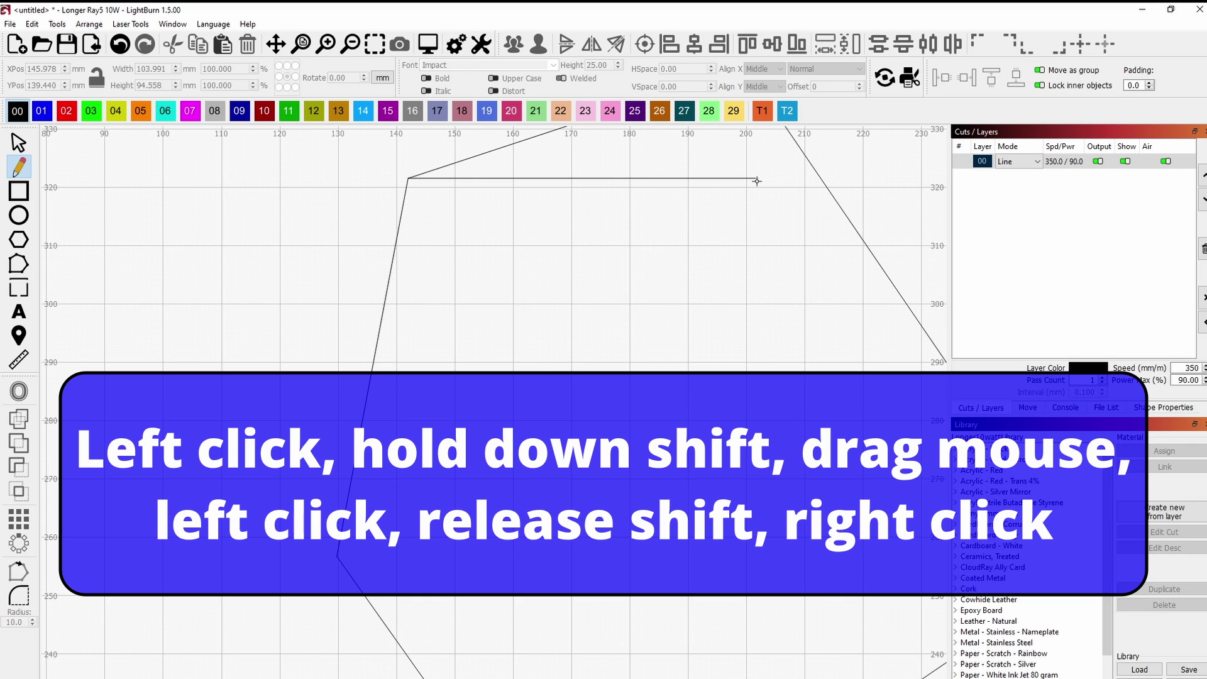
{"action": "scroll", "coordinate": [760, 213], "scroll_direction": "down", "scroll_amount": 2}
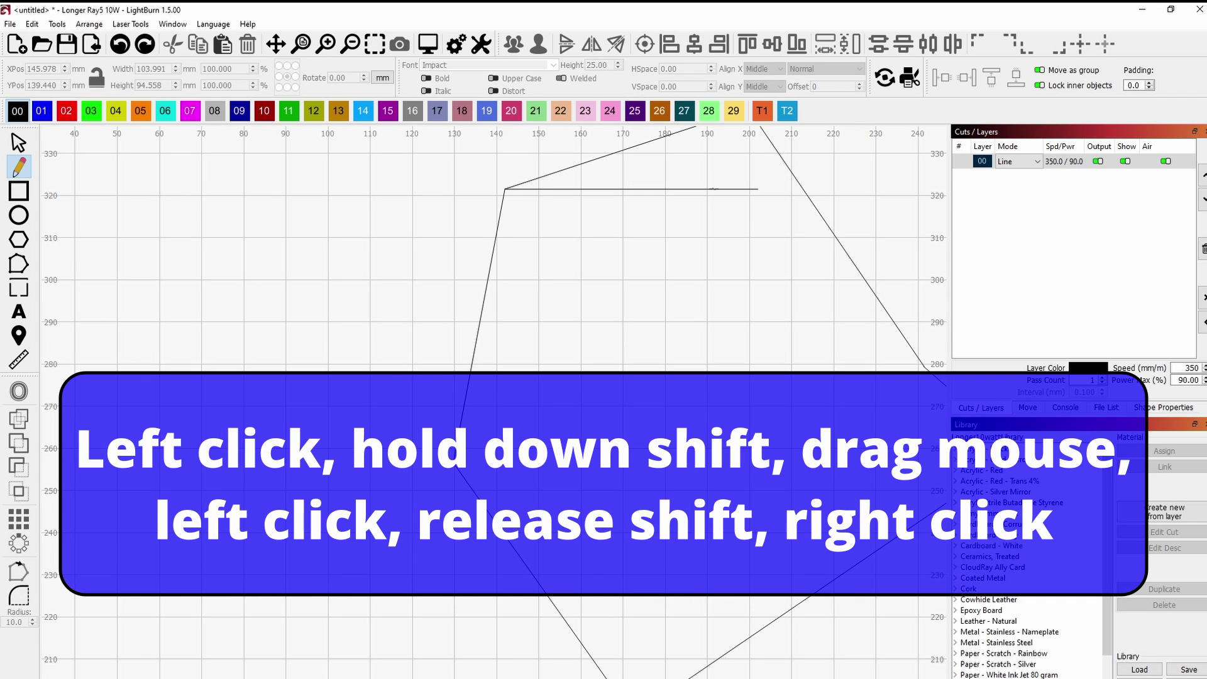
{"action": "left_click", "coordinate": [758, 189]}
{"action": "right_click", "coordinate": [759, 189]}
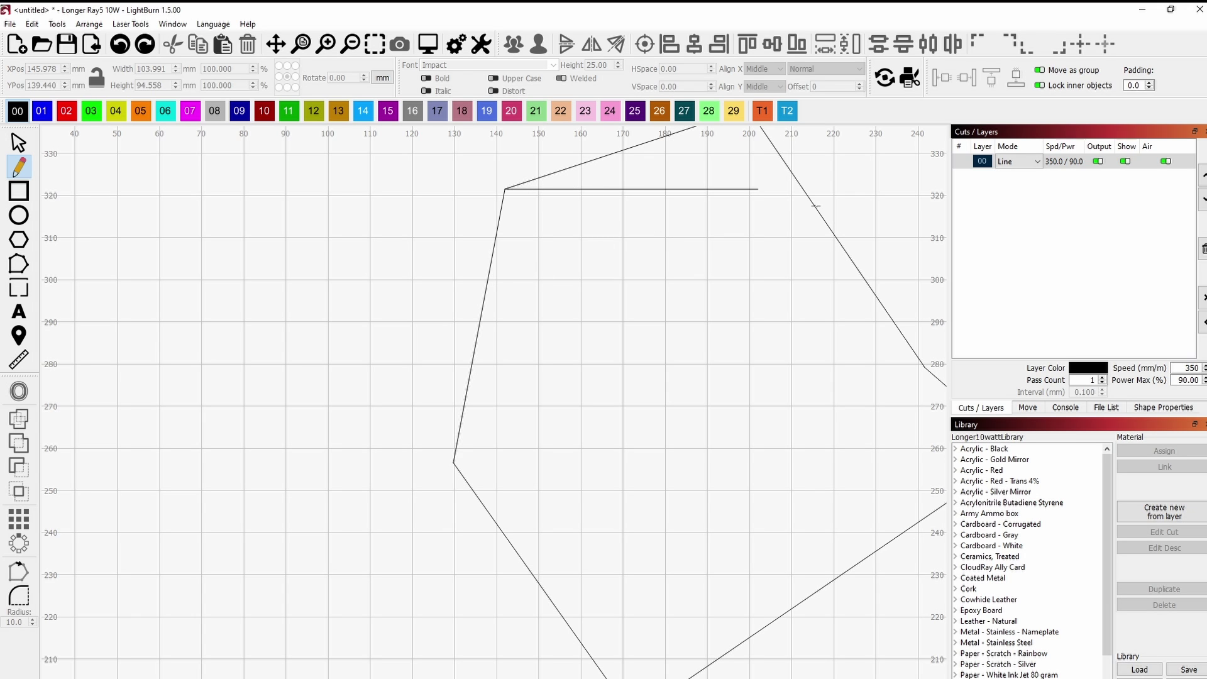
{"action": "left_click", "coordinate": [18, 142]}
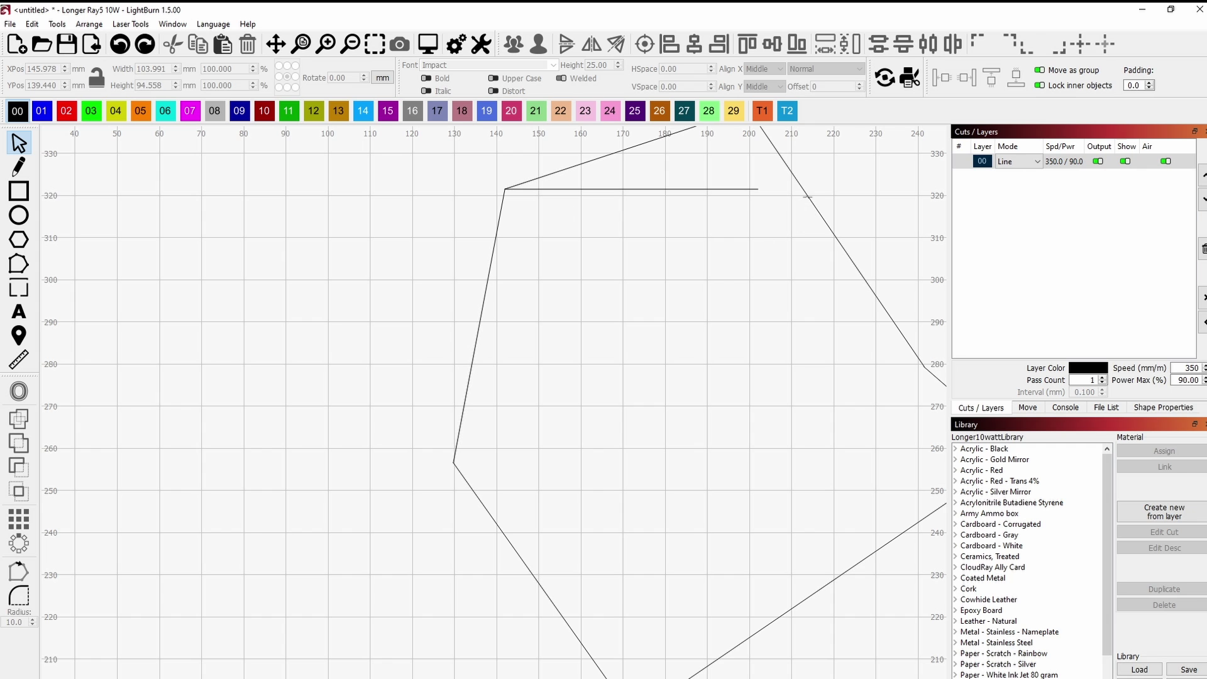
- Two-Point Rotate the polygon around its upper-left corner so the adjacent edge lies on the guide line
{"action": "left_click", "coordinate": [807, 197]}
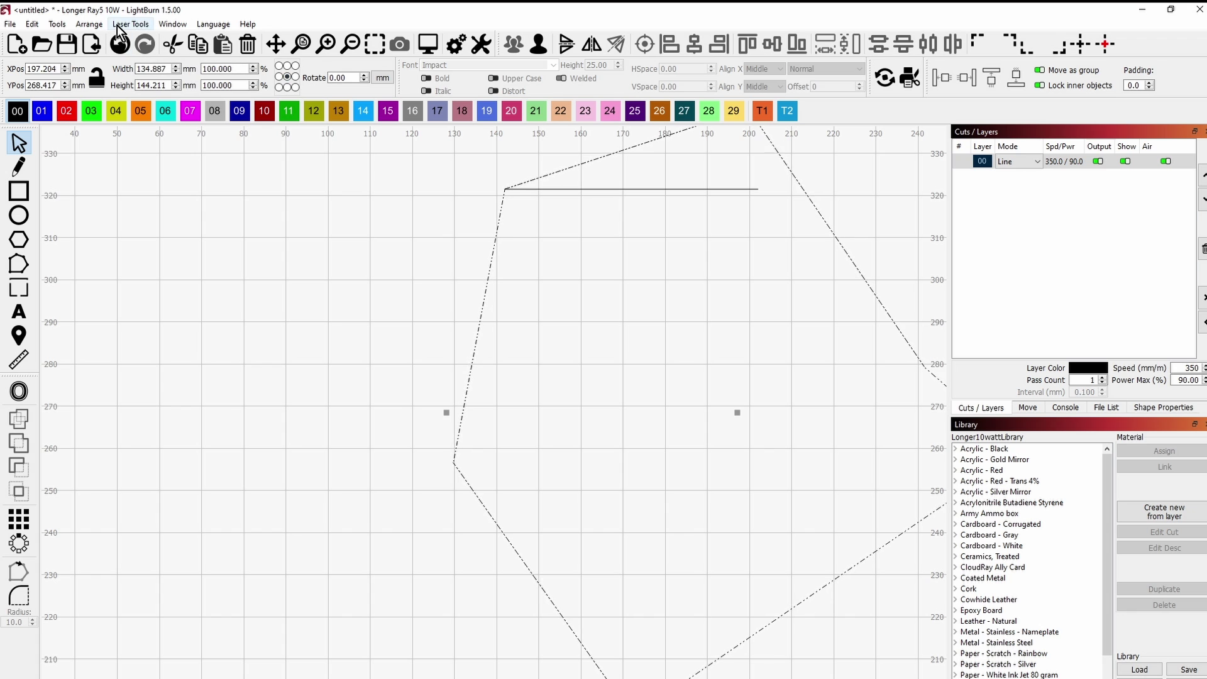
{"action": "left_click", "coordinate": [89, 25]}
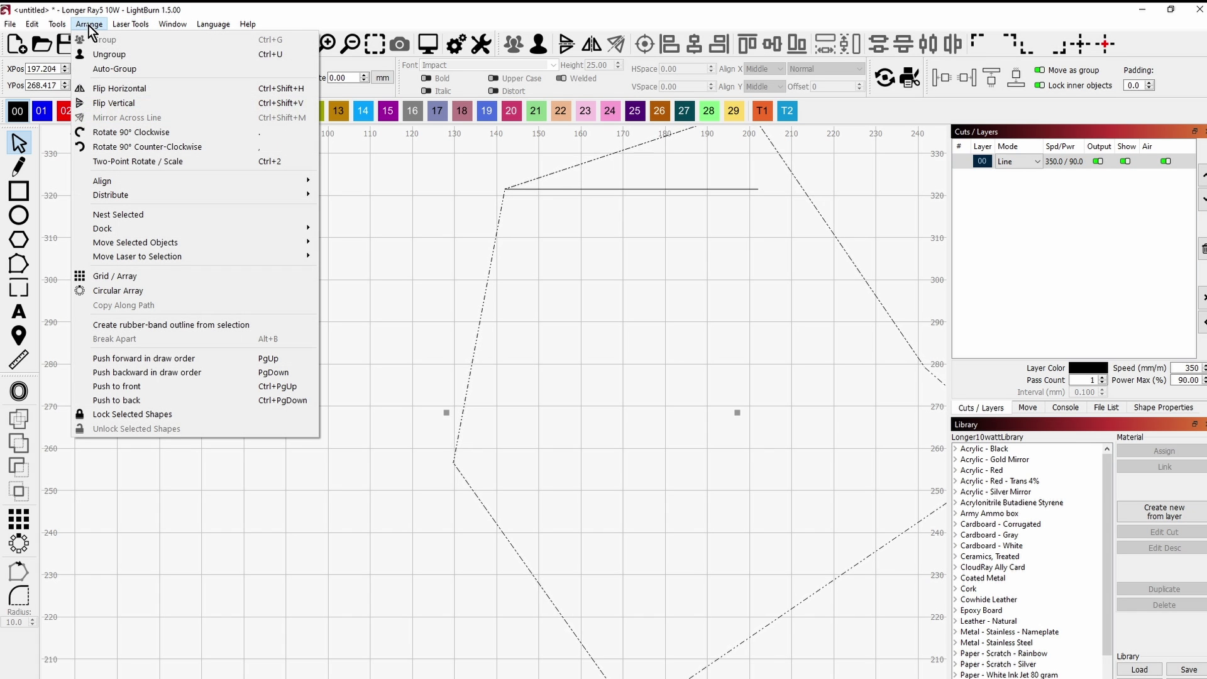
{"action": "left_click", "coordinate": [103, 164]}
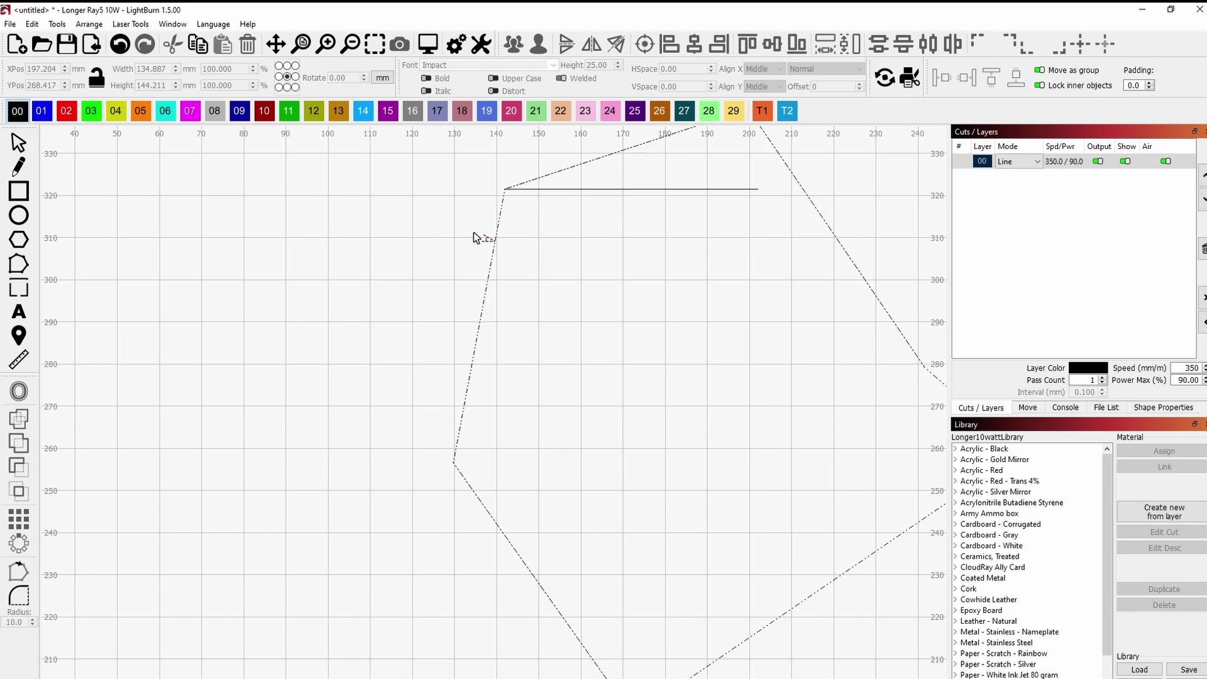
{"action": "left_click", "coordinate": [502, 189]}
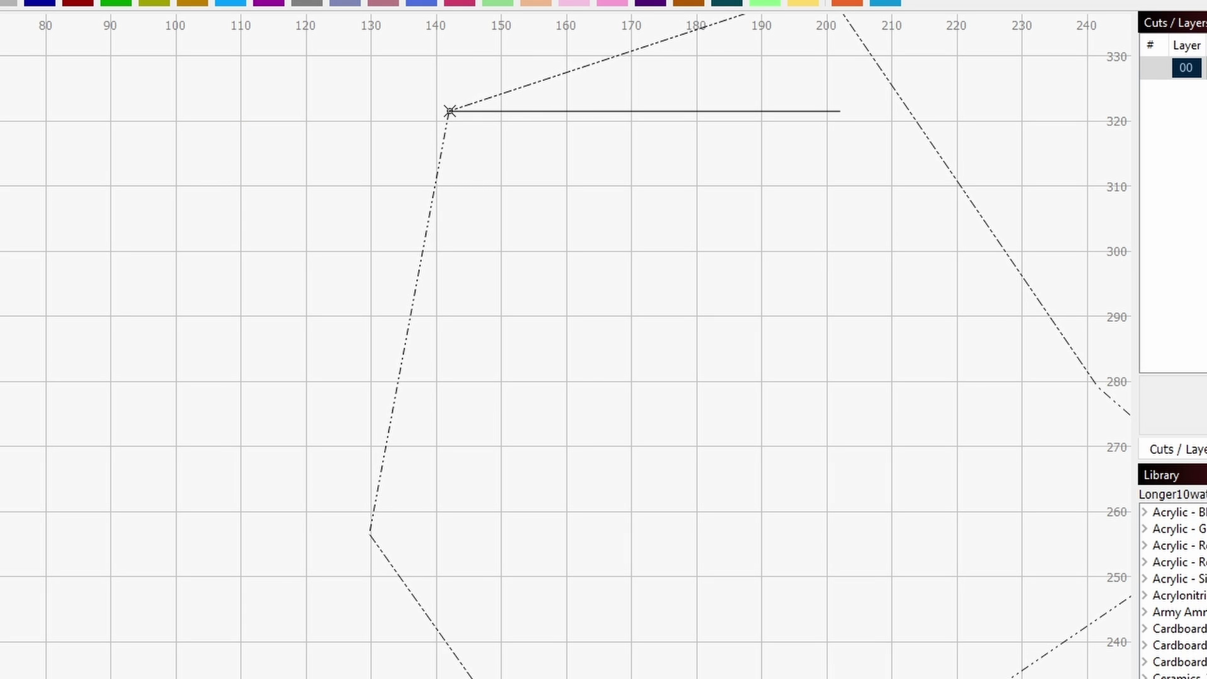
{"action": "left_click", "coordinate": [449, 111]}
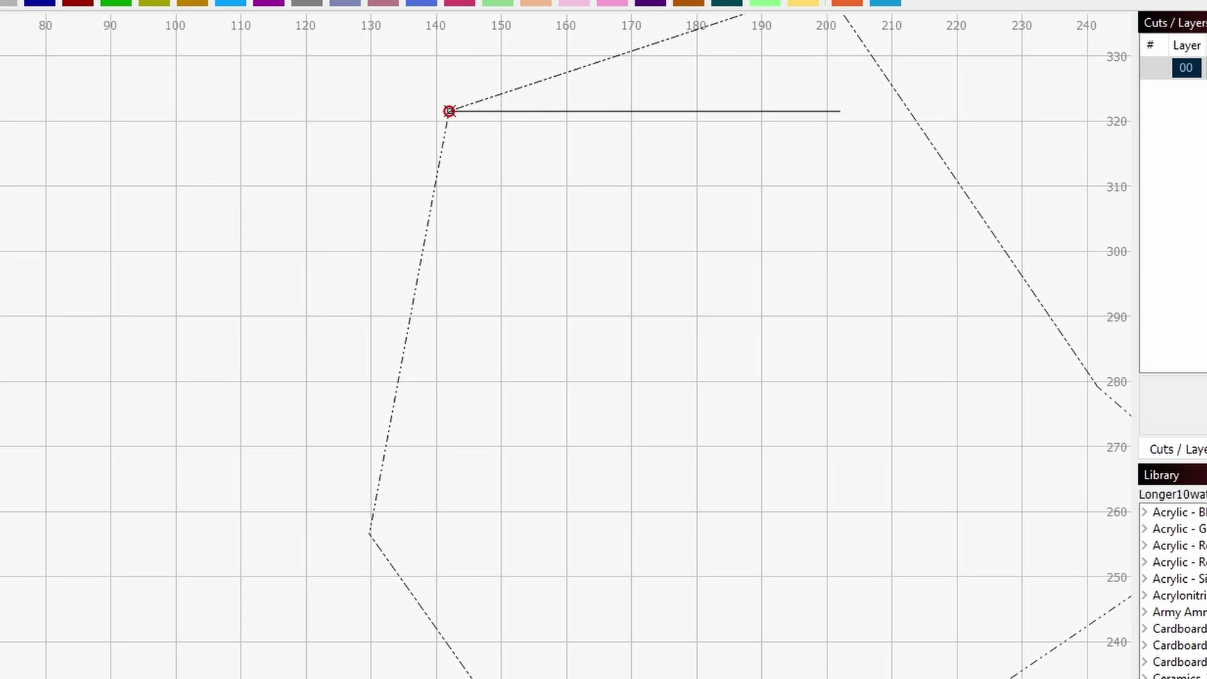
{"action": "left_click", "coordinate": [369, 536]}
{"action": "left_click_drag", "start_coordinate": [369, 536], "coordinate": [837, 111]}
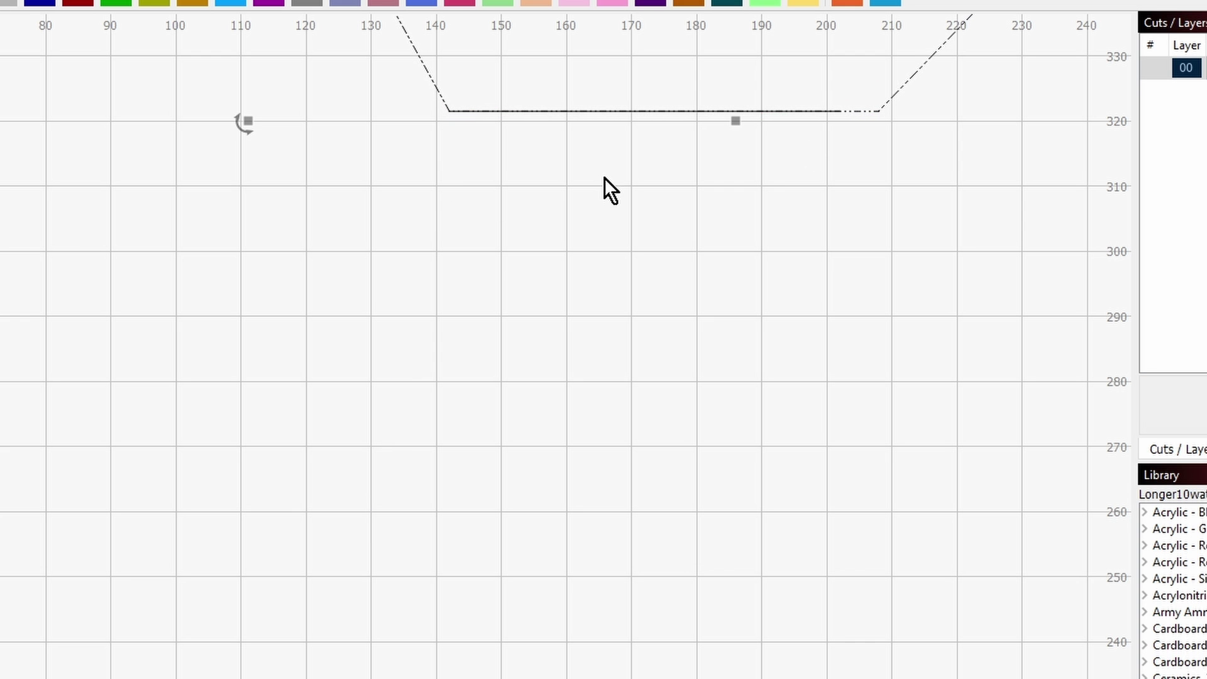
- Zoom in to check the flattened polygon edge against the guide line, then zoom back out
{"action": "scroll", "coordinate": [503, 167], "scroll_direction": "down", "scroll_amount": 2}
{"action": "scroll", "coordinate": [495, 406], "scroll_direction": "up", "scroll_amount": 15}
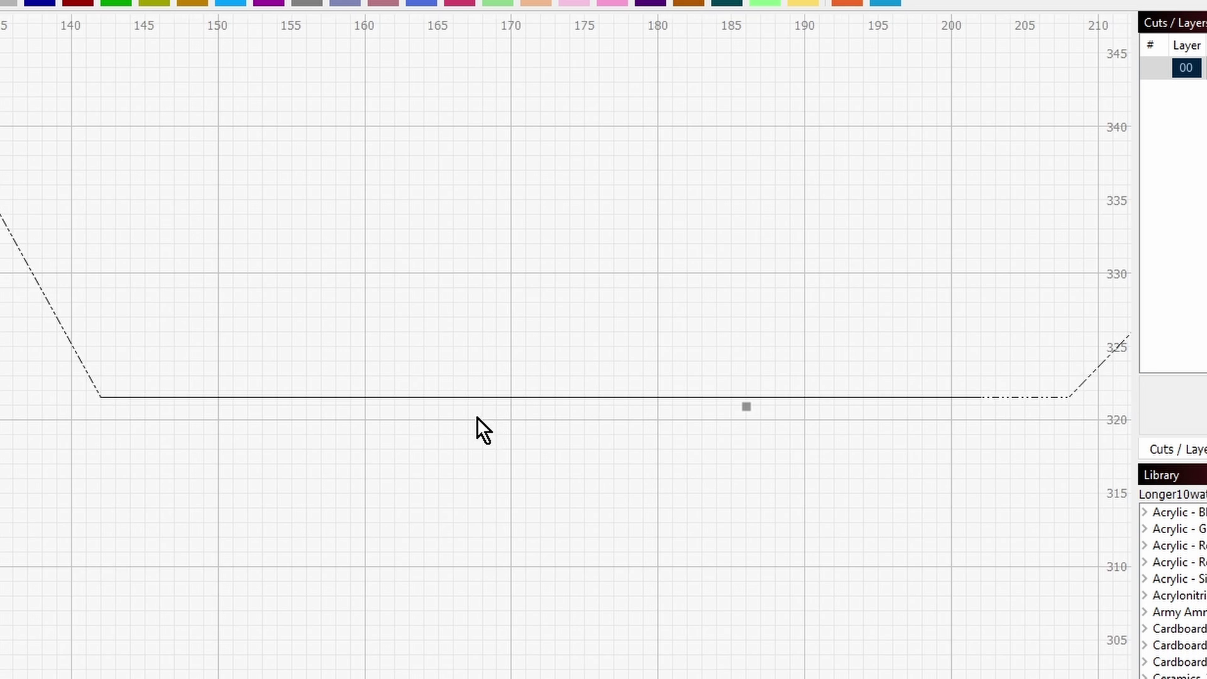
{"action": "scroll", "coordinate": [566, 375], "scroll_direction": "down", "scroll_amount": 10}
{"action": "left_click", "coordinate": [688, 424]}
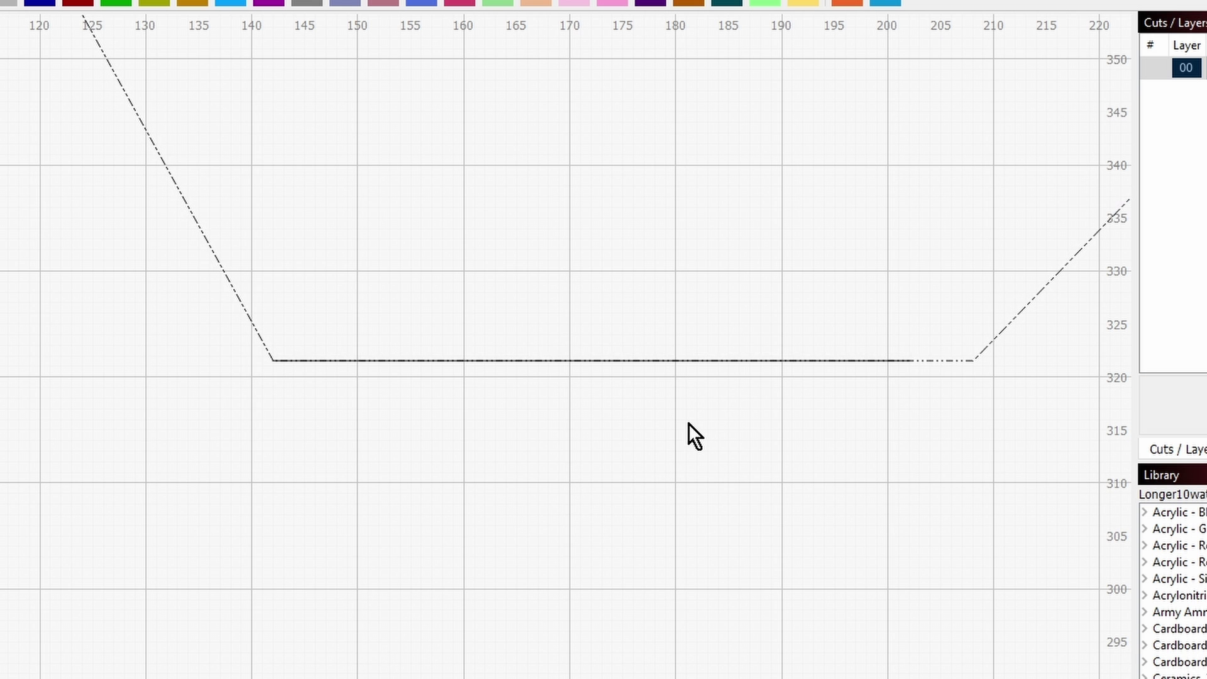
{"action": "left_click", "coordinate": [651, 361]}
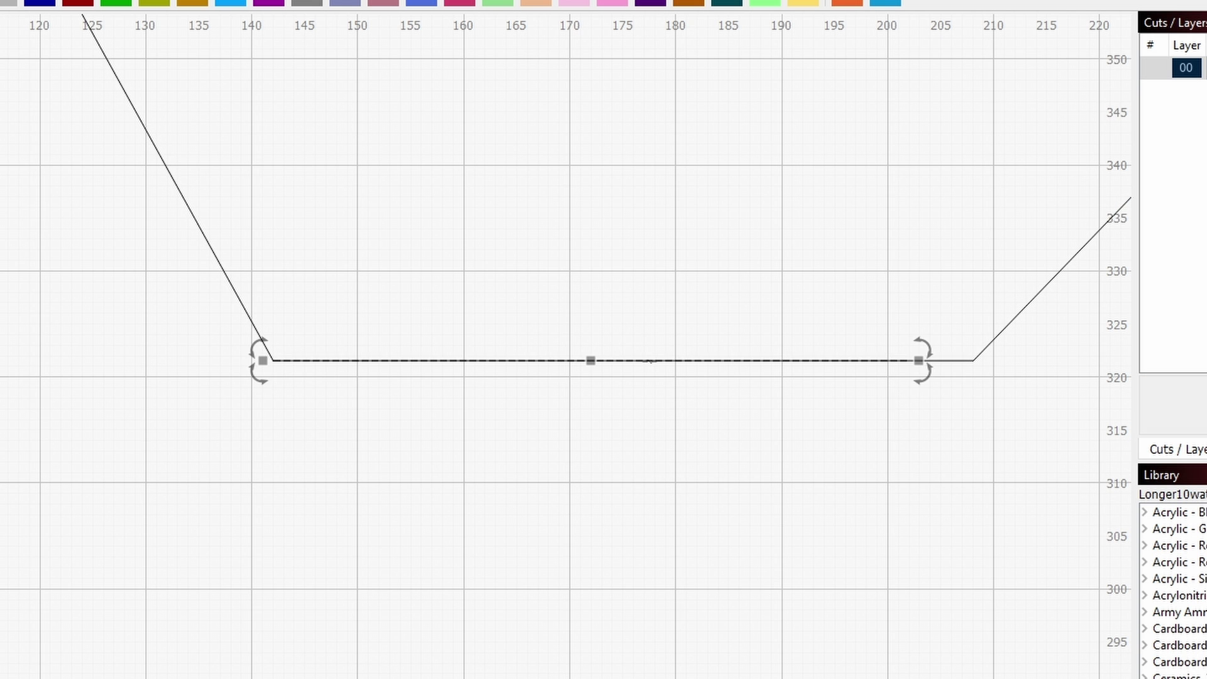
{"action": "left_click", "coordinate": [651, 369]}
{"action": "scroll", "coordinate": [651, 368], "scroll_direction": "down", "scroll_amount": 5}
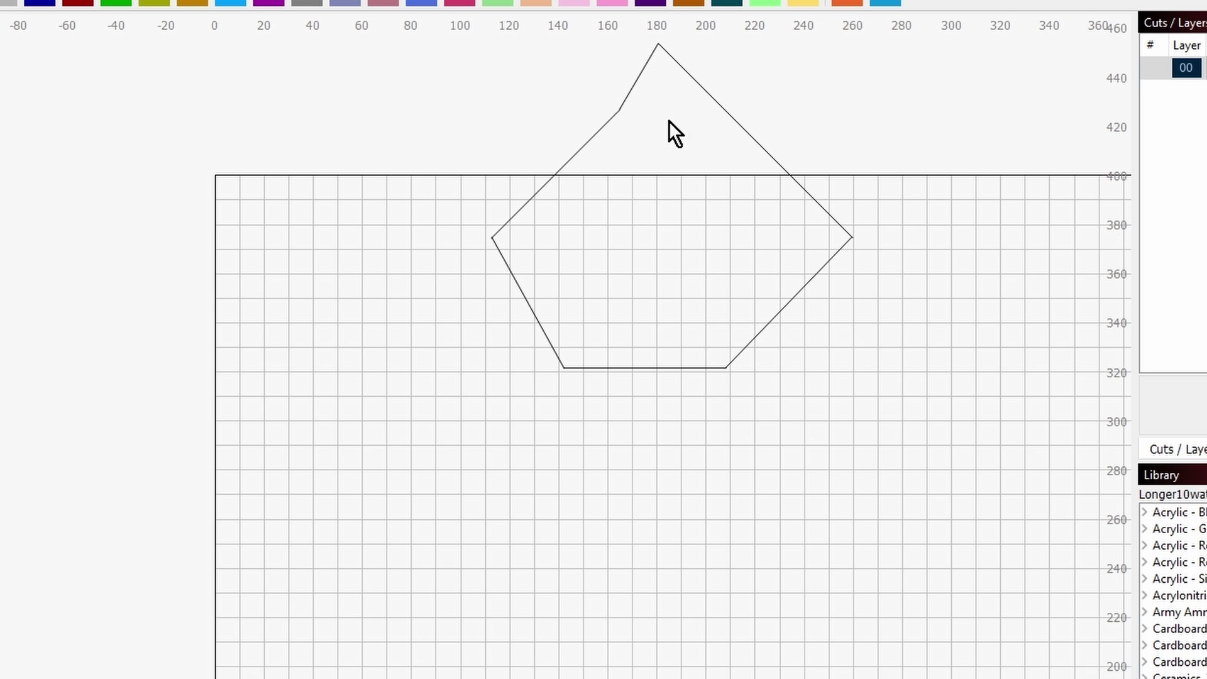
- Move the pentagon down inside the work area
{"action": "left_click", "coordinate": [684, 73]}
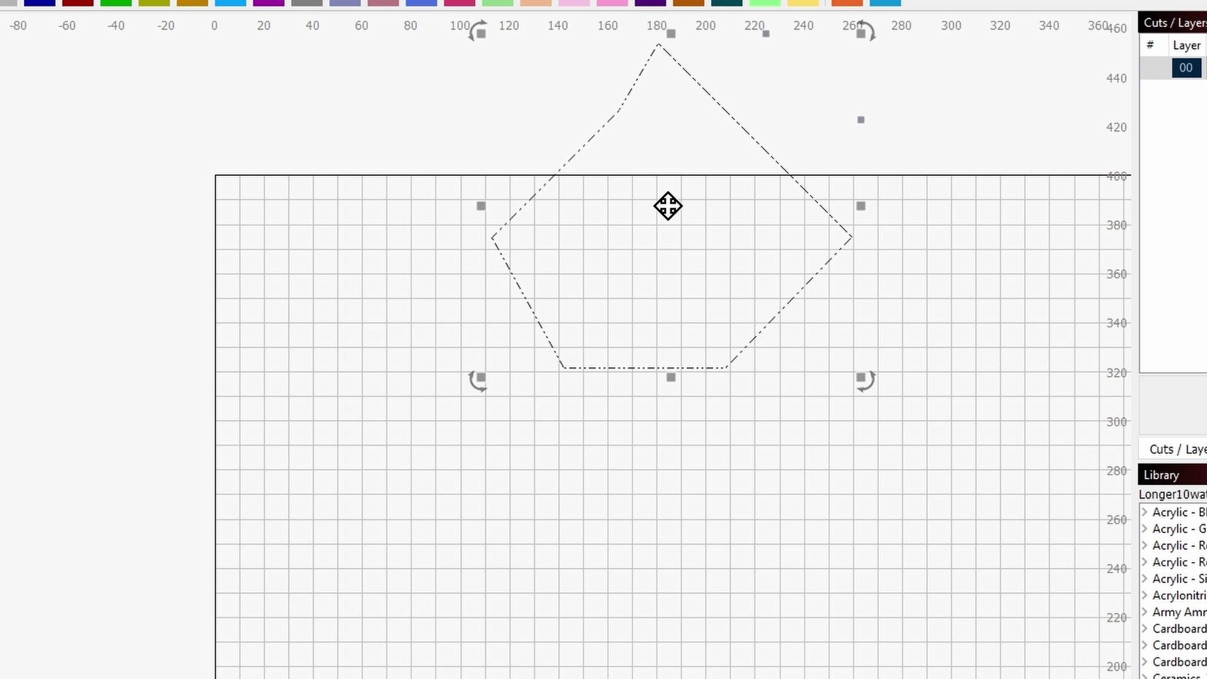
{"action": "left_click_drag", "start_coordinate": [668, 205], "coordinate": [624, 368]}
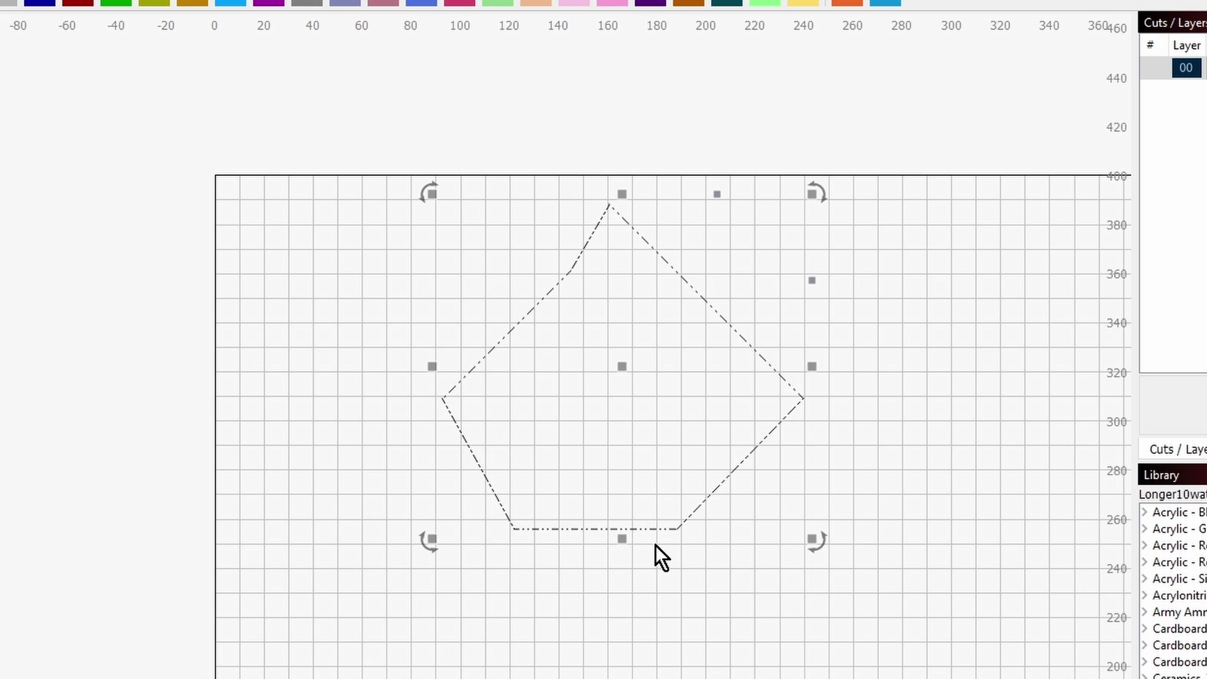
{"action": "left_click", "coordinate": [410, 572]}
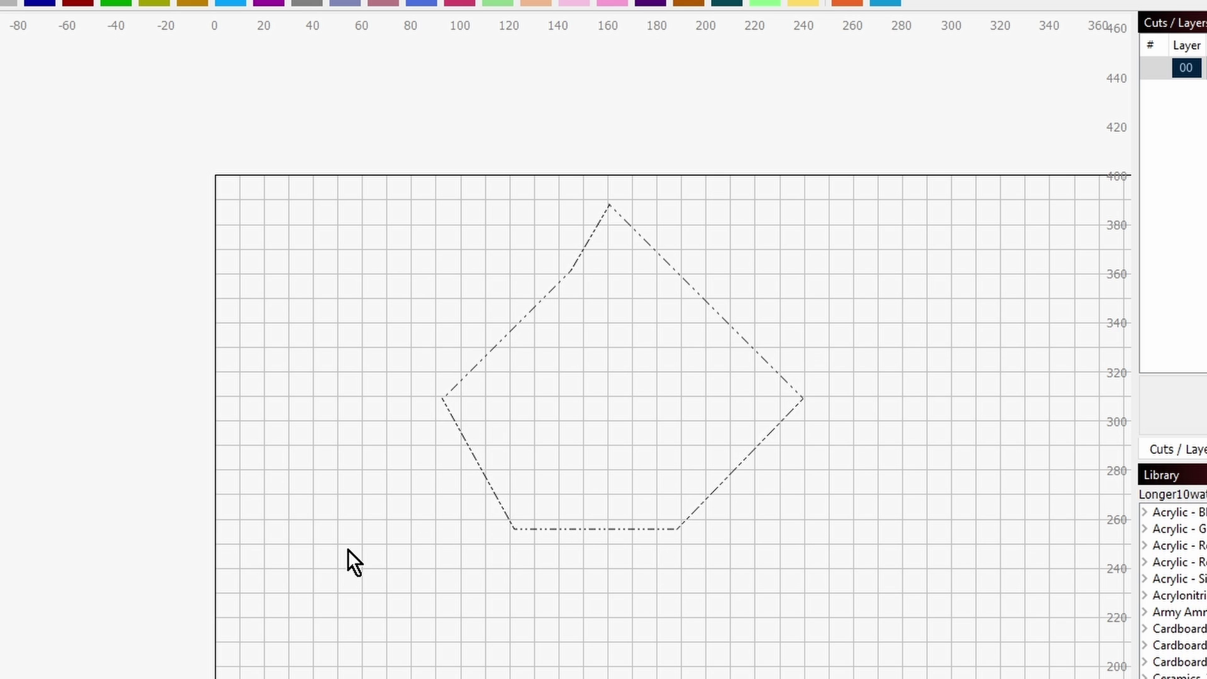
- Draw a rectangle just below the pentagon and select it
{"action": "left_click_drag", "start_coordinate": [504, 579], "coordinate": [704, 648]}
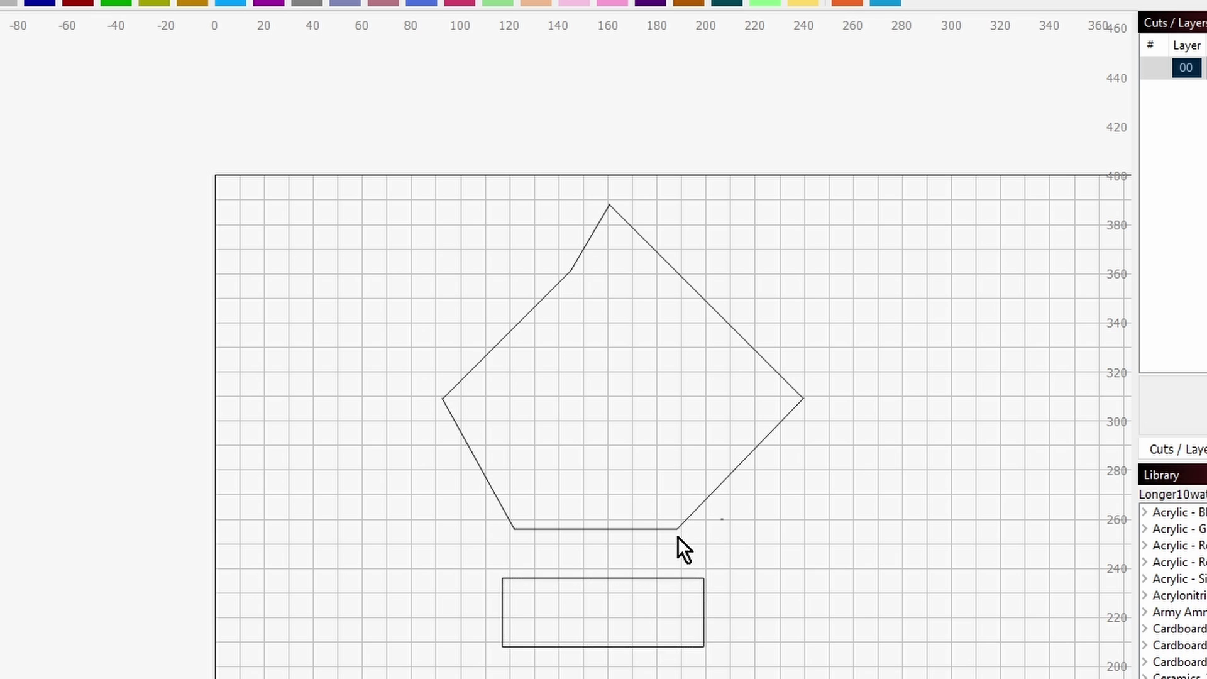
{"action": "scroll", "coordinate": [677, 539], "scroll_direction": "up", "scroll_amount": 3}
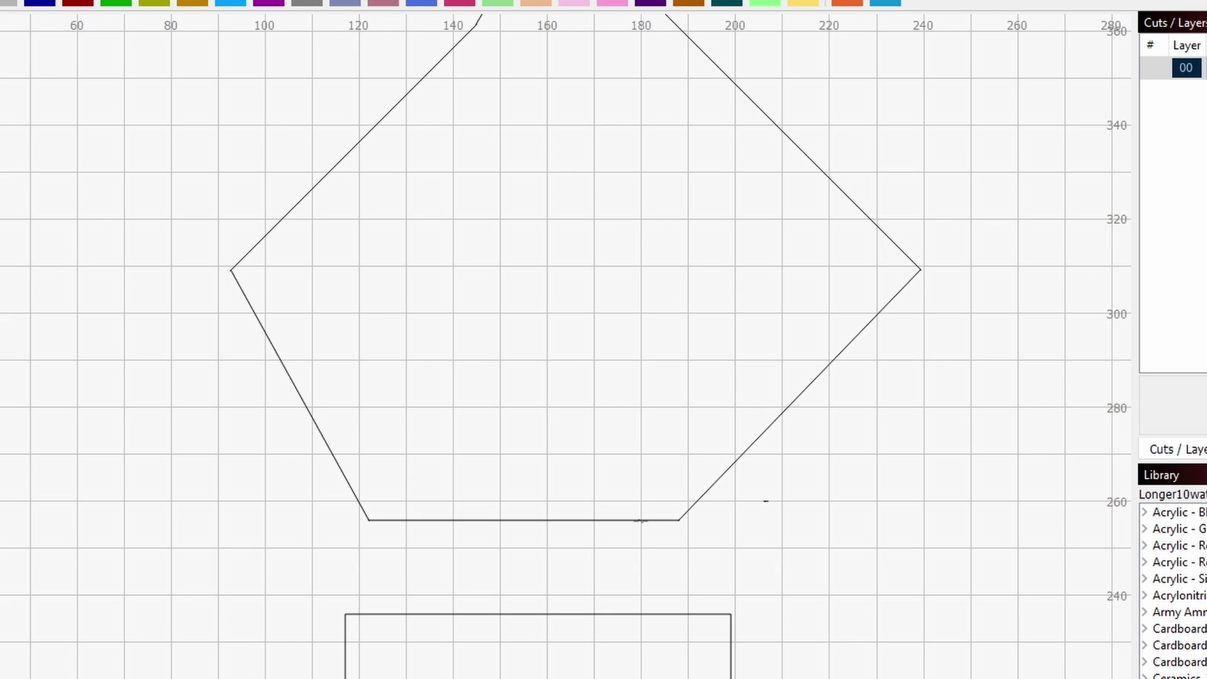
{"action": "scroll", "coordinate": [651, 424], "scroll_direction": "down", "scroll_amount": 3}
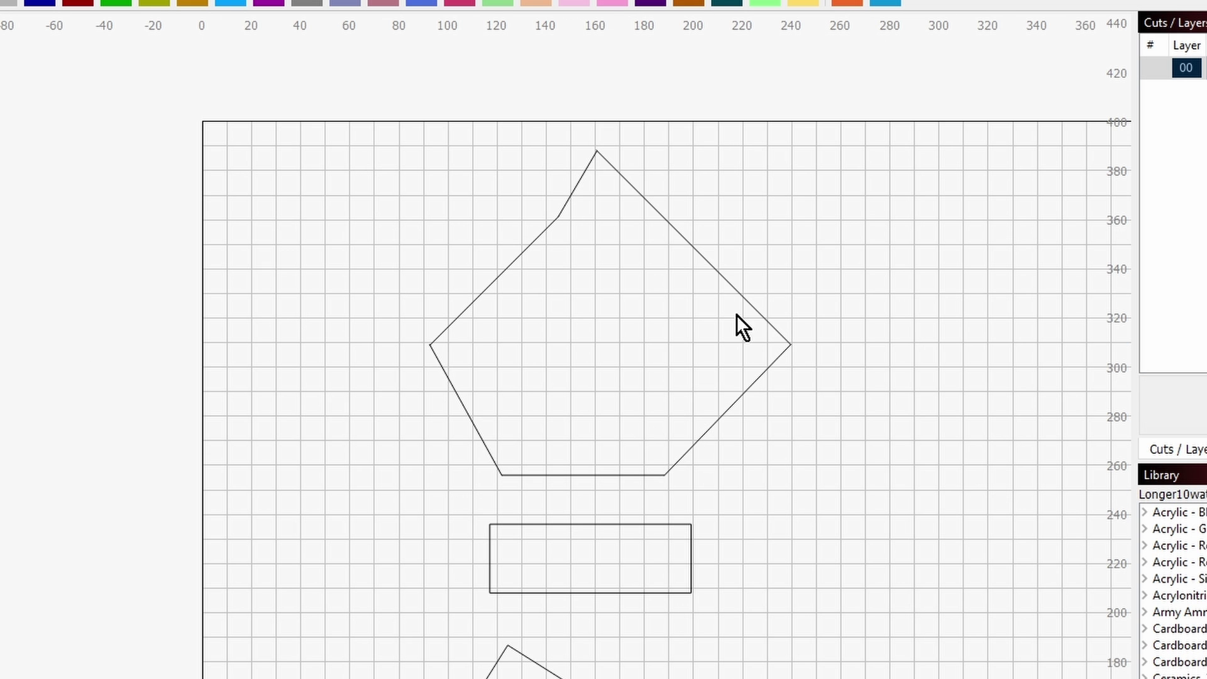
{"action": "left_click", "coordinate": [628, 474]}
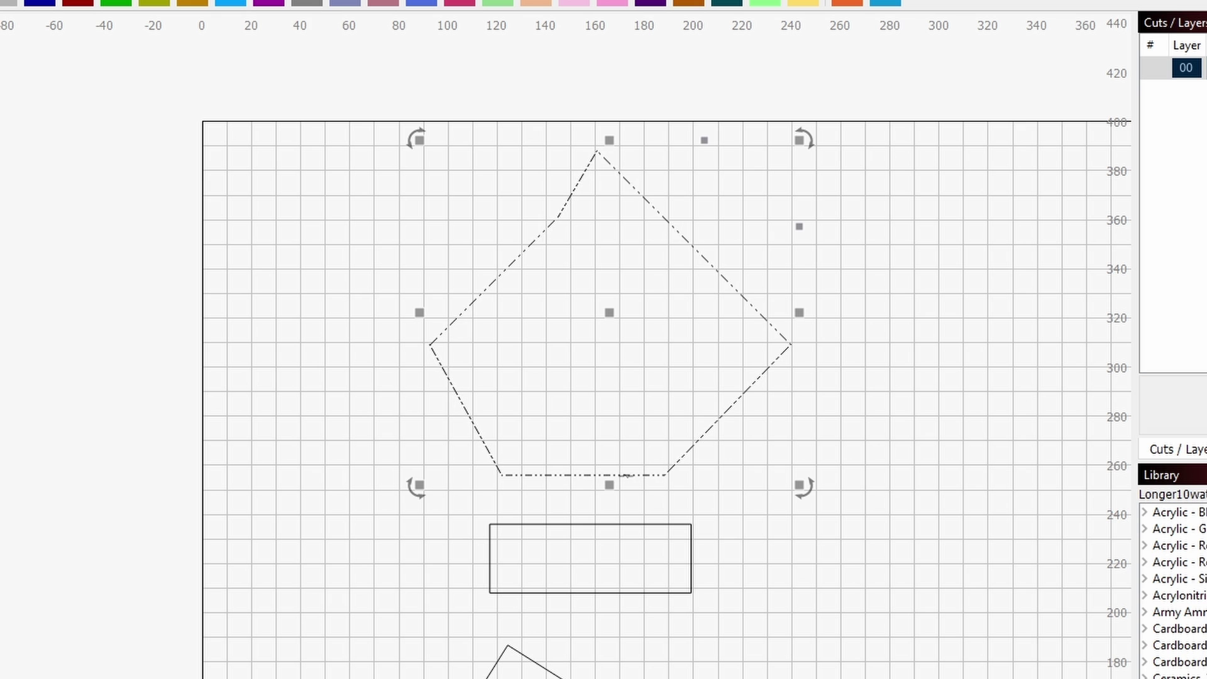
{"action": "left_click", "coordinate": [625, 525]}
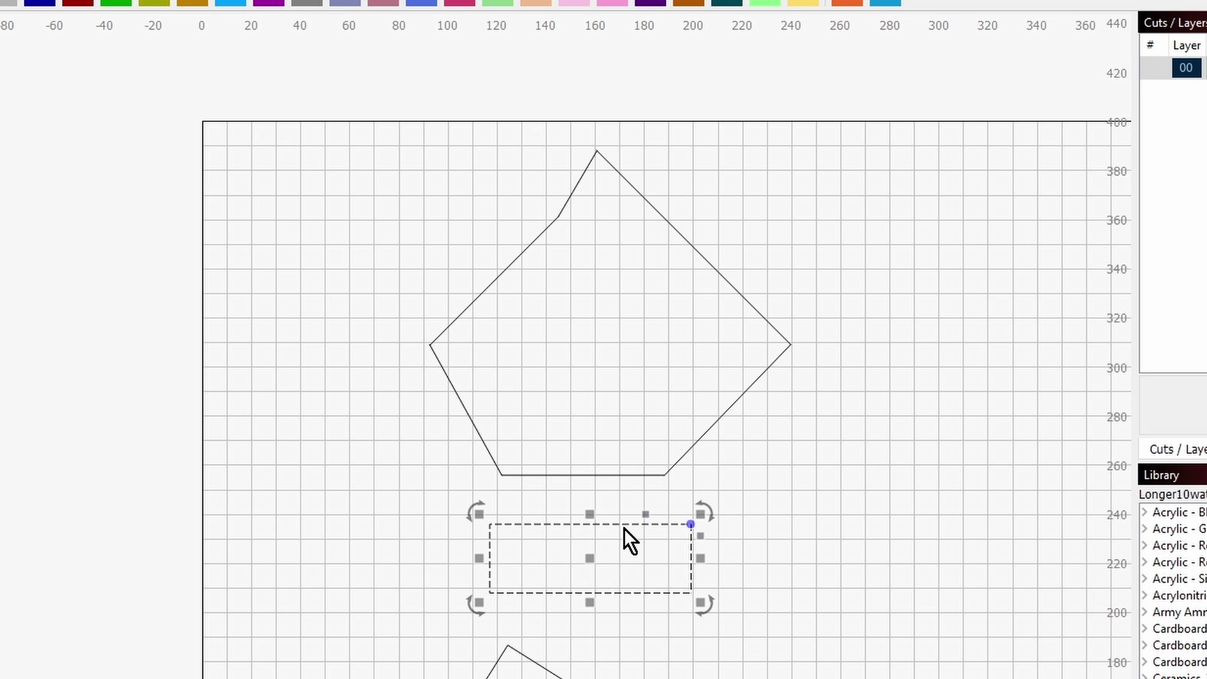
{"action": "scroll", "coordinate": [625, 539], "scroll_direction": "down", "scroll_amount": 1}
- Delete the extra rectangle and tilt the remaining one about 28° clockwise, undoing a 35° first try
{"action": "key", "text": "Delete"}
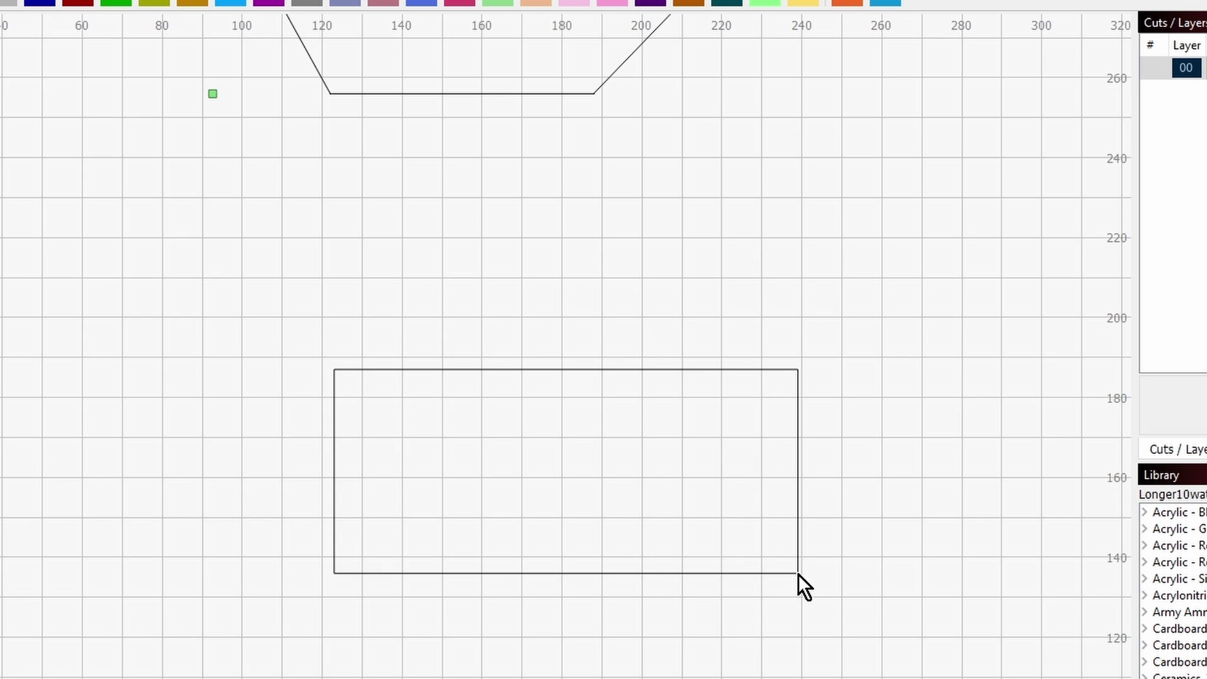
{"action": "left_click", "coordinate": [798, 573]}
{"action": "left_click", "coordinate": [591, 573]}
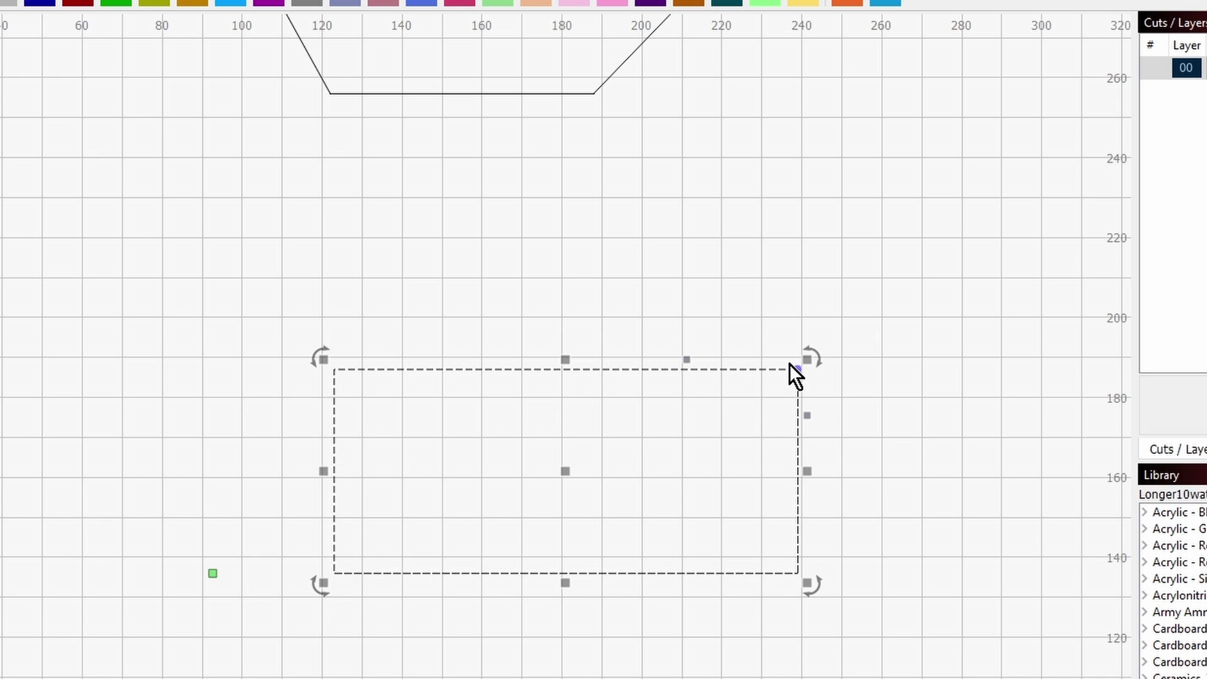
{"action": "left_click_drag", "start_coordinate": [812, 357], "coordinate": [866, 523]}
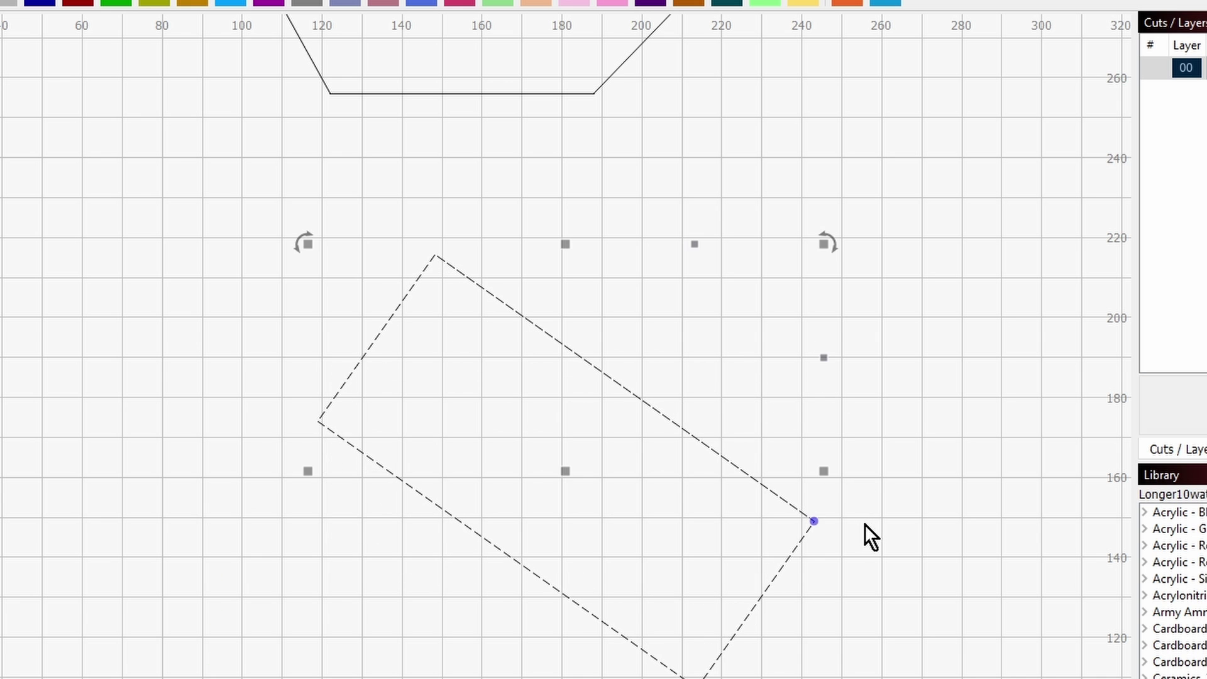
{"action": "left_click", "coordinate": [937, 401]}
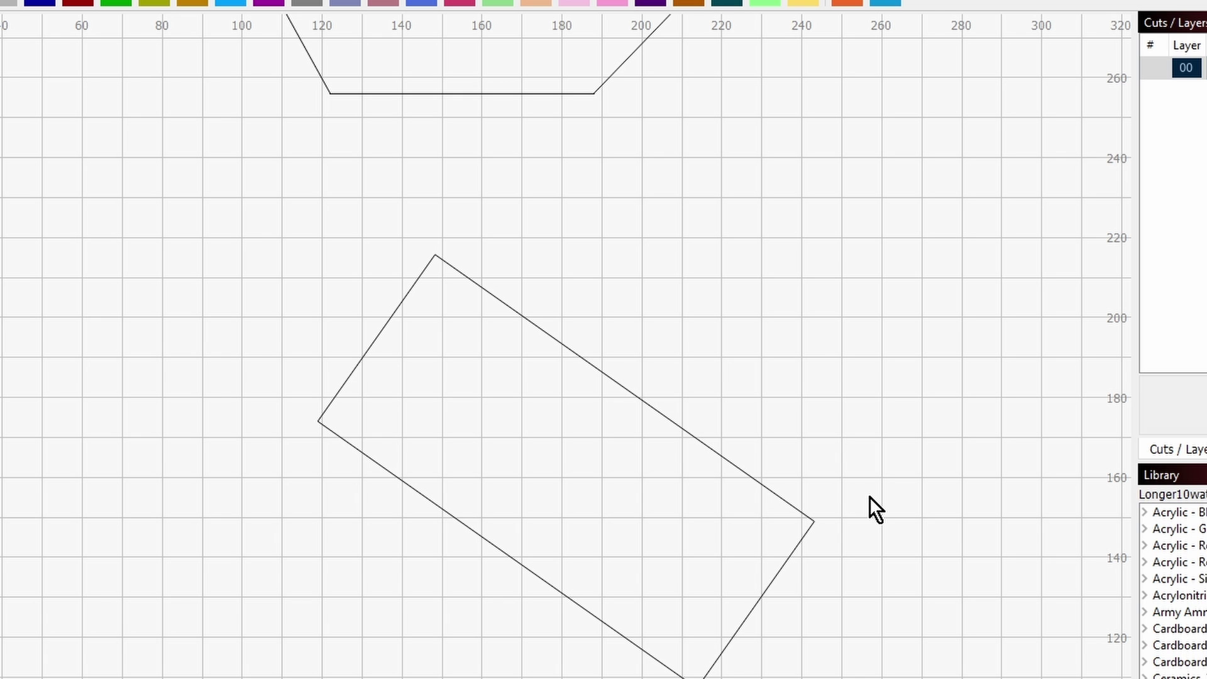
{"action": "key", "text": "ctrl+z"}
{"action": "key", "text": "ctrl+z"}
{"action": "left_click", "coordinate": [883, 472]}
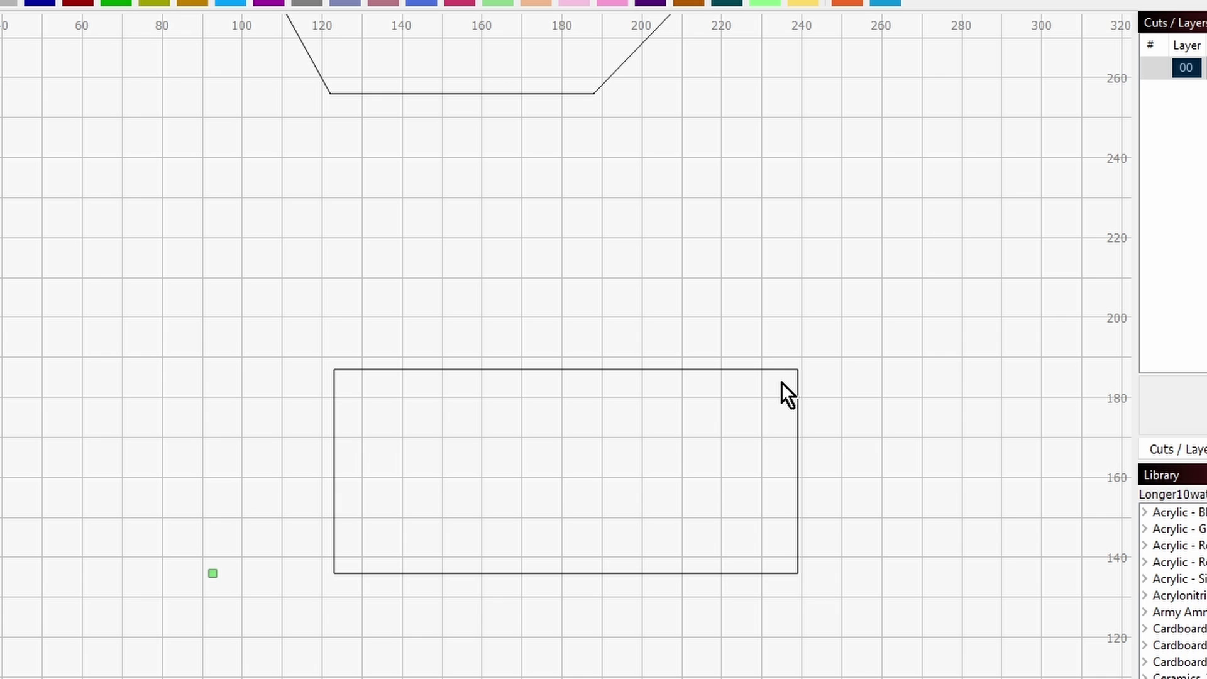
{"action": "left_click", "coordinate": [797, 371]}
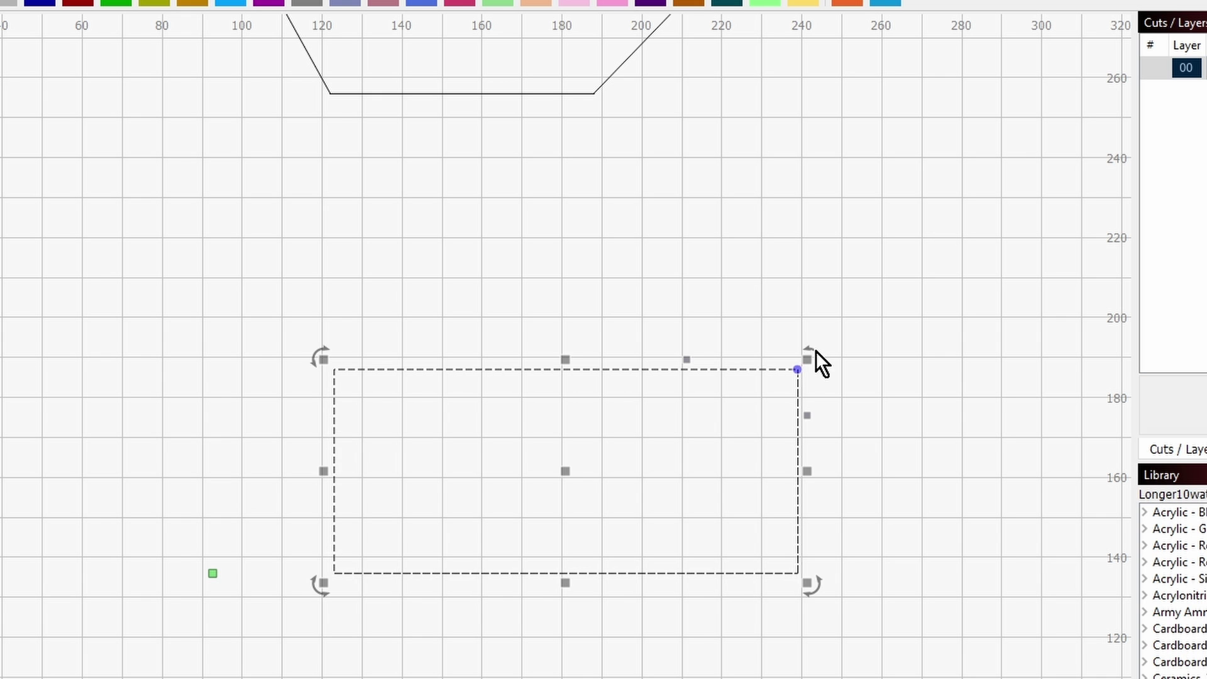
{"action": "left_click_drag", "start_coordinate": [817, 352], "coordinate": [866, 493]}
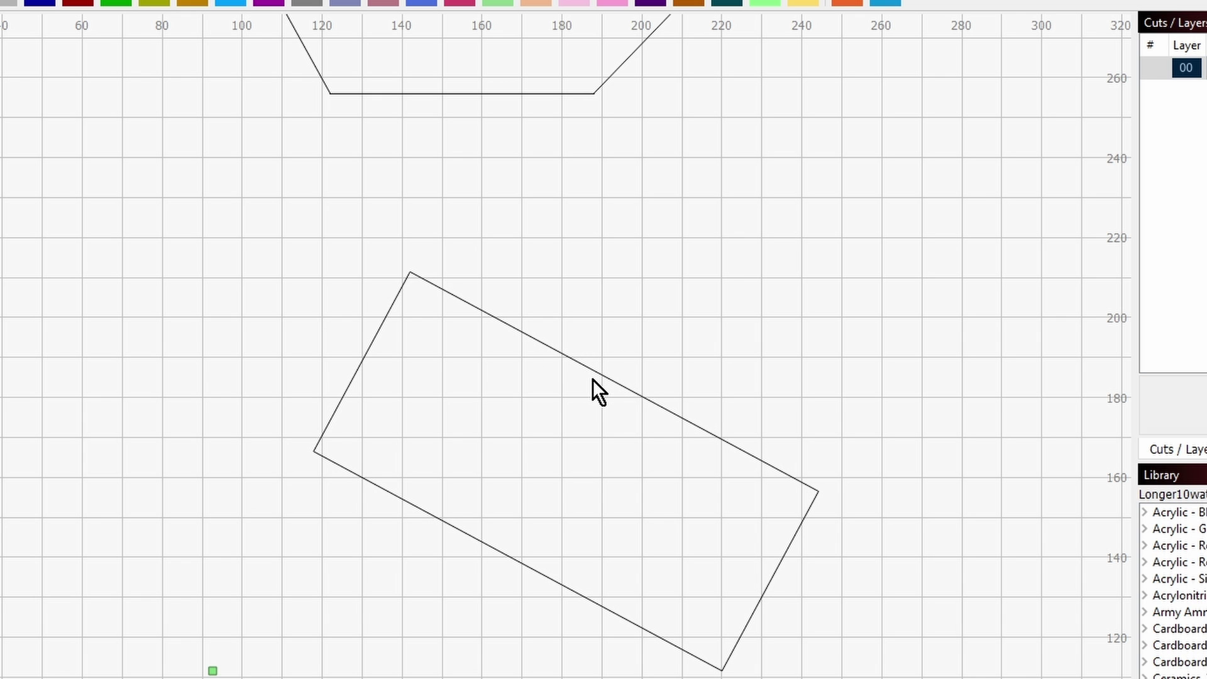
- Draw a horizontal line from the rectangle's top corner to about 212 mm, at roughly 211 mm height
{"action": "scroll", "coordinate": [410, 272], "scroll_direction": "up", "scroll_amount": 4}
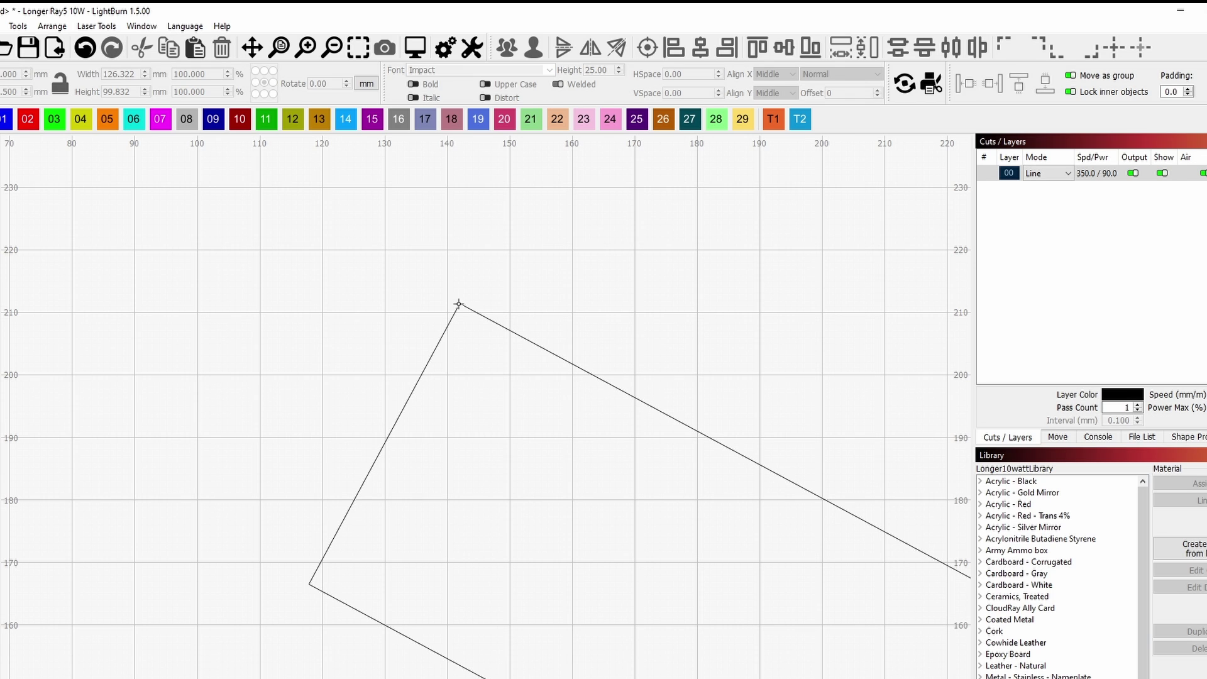
{"action": "left_click", "coordinate": [459, 305]}
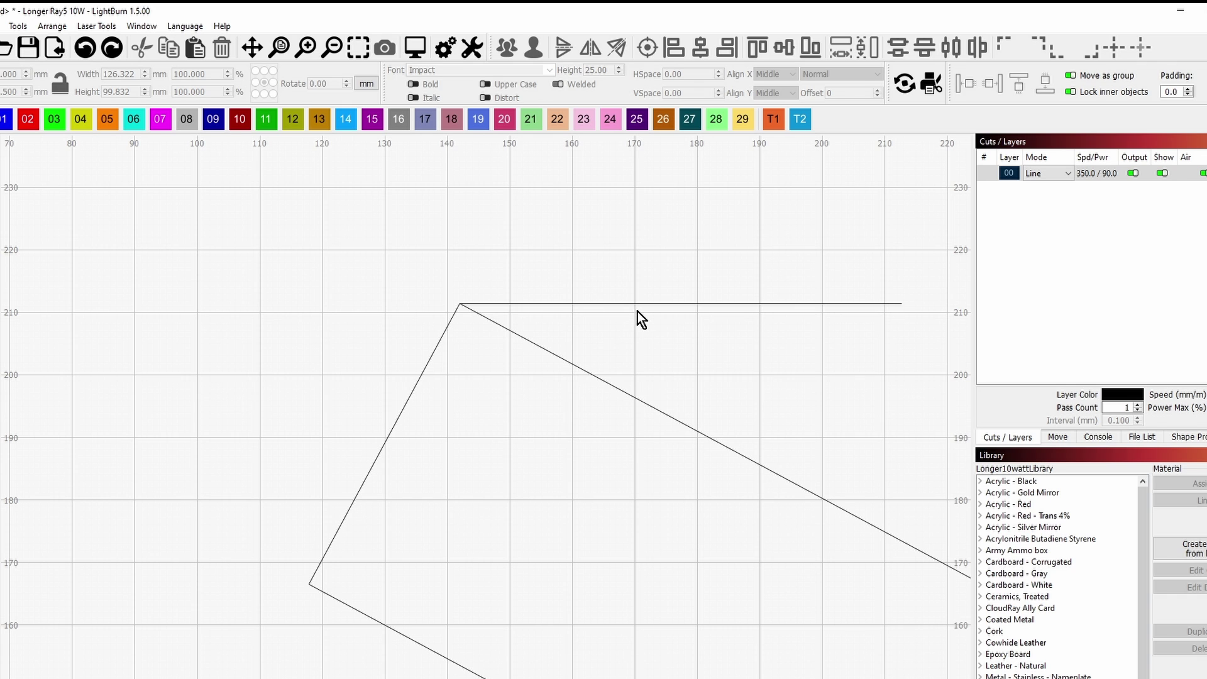
{"action": "scroll", "coordinate": [638, 311], "scroll_direction": "down", "scroll_amount": 3}
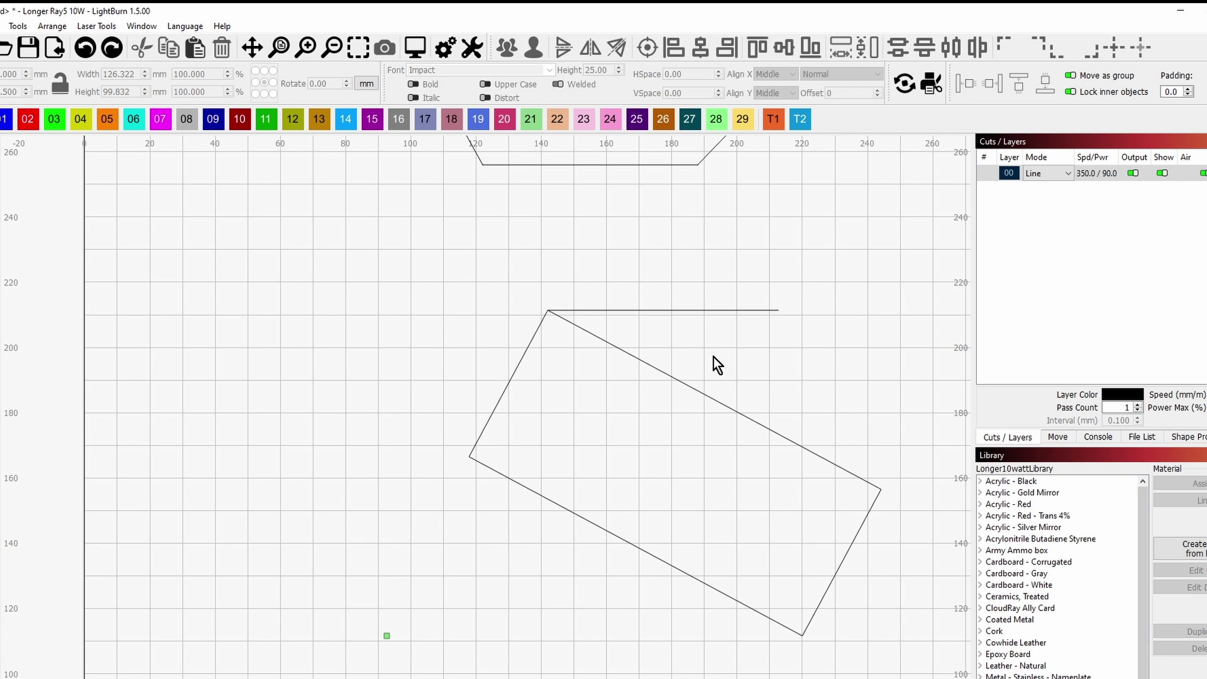
- Two-Point Rotate the rectangle so its top edge lies on the horizontal line, leaving it 116 × 51 mm
{"action": "left_click", "coordinate": [881, 489]}
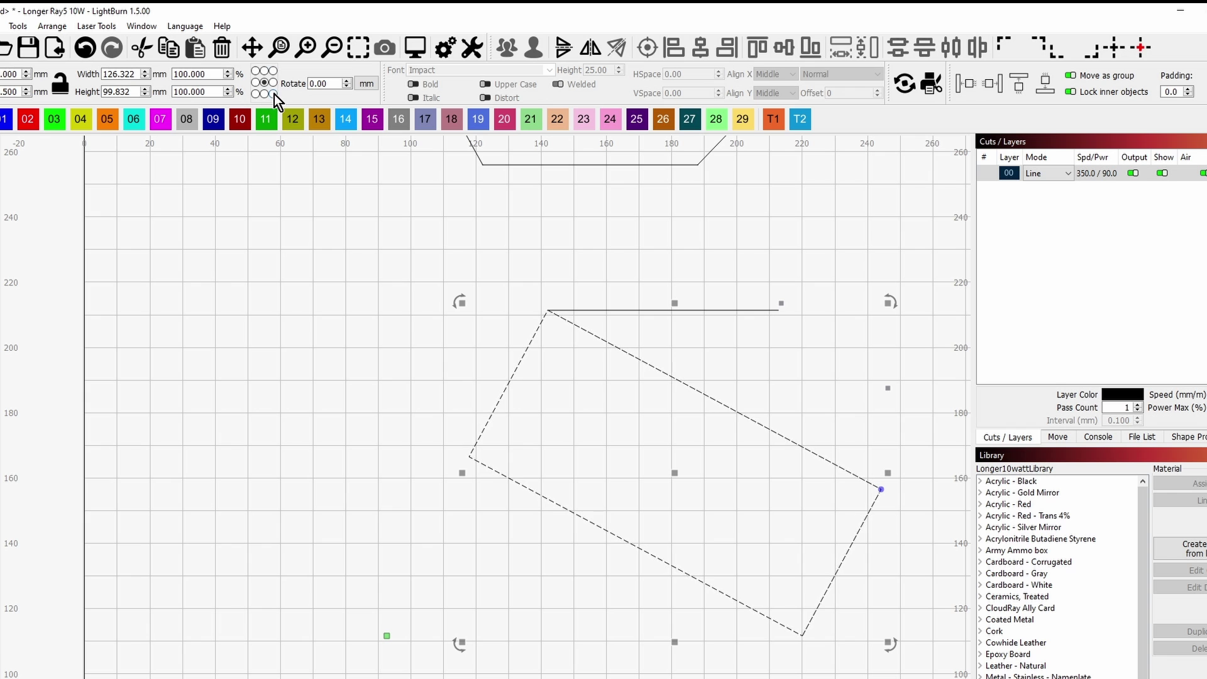
{"action": "left_click", "coordinate": [52, 27]}
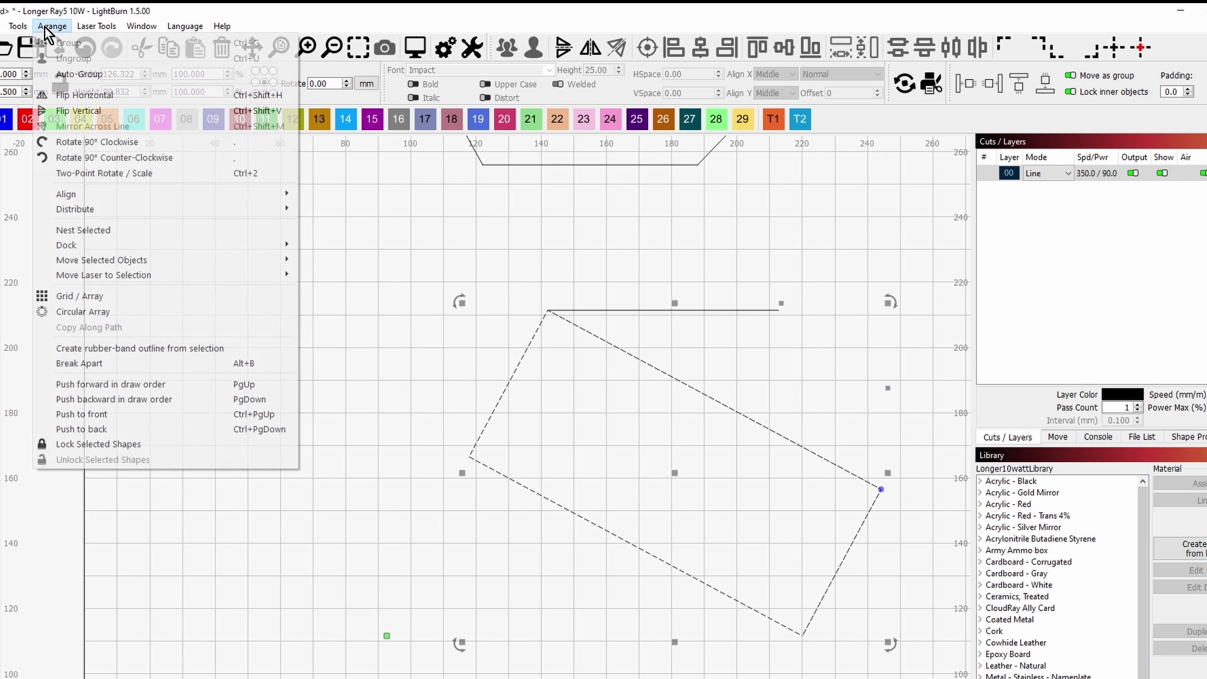
{"action": "left_click", "coordinate": [104, 179]}
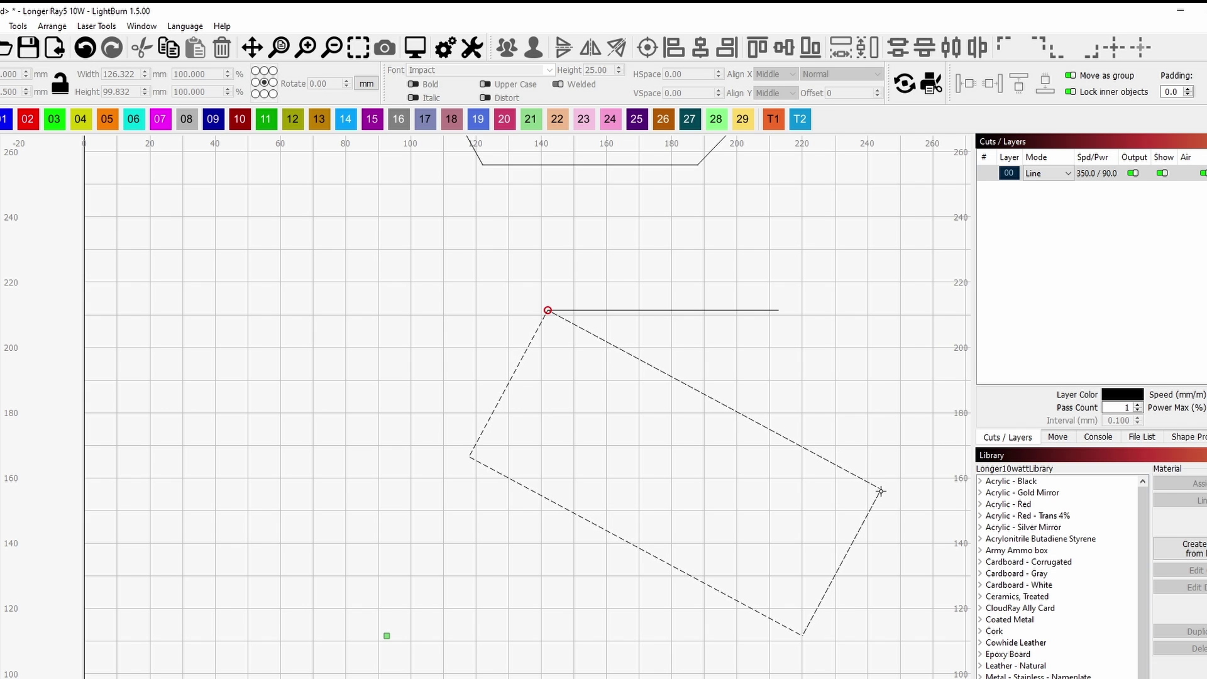
{"action": "mouse_move", "coordinate": [881, 489]}
{"action": "left_mouse_down"}
{"action": "mouse_move", "coordinate": [868, 447]}
{"action": "mouse_move", "coordinate": [778, 311]}
{"action": "left_mouse_up"}
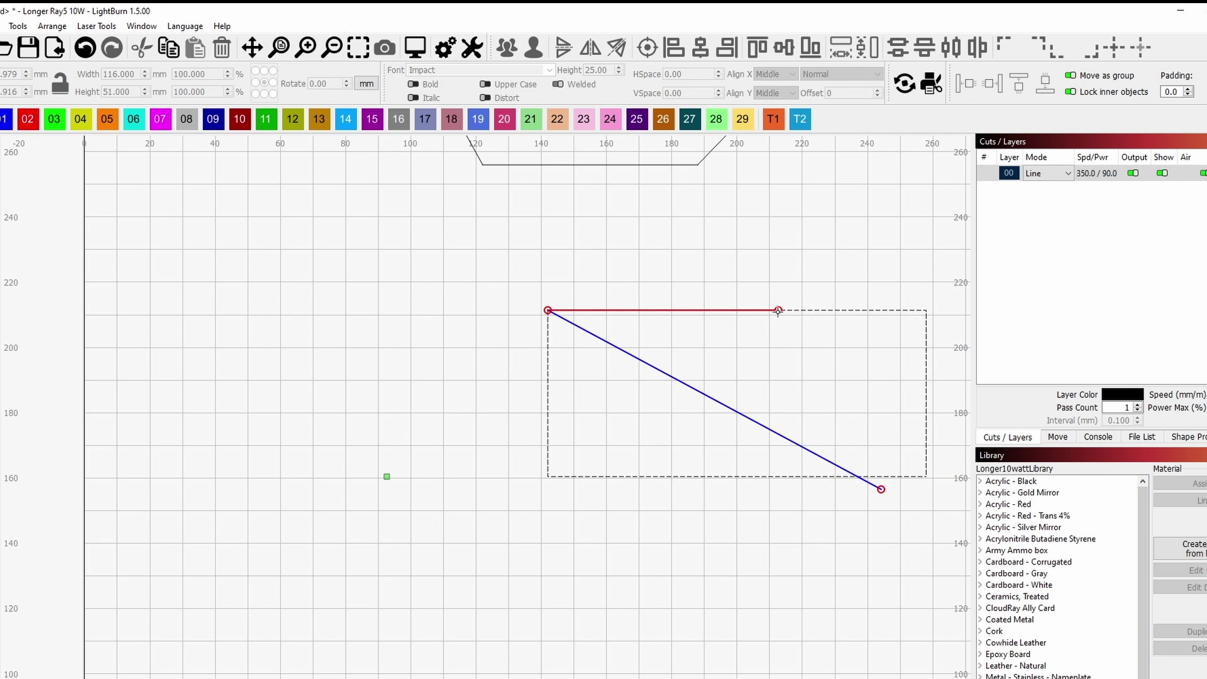
{"action": "left_click_drag", "start_coordinate": [778, 311], "coordinate": [778, 311]}
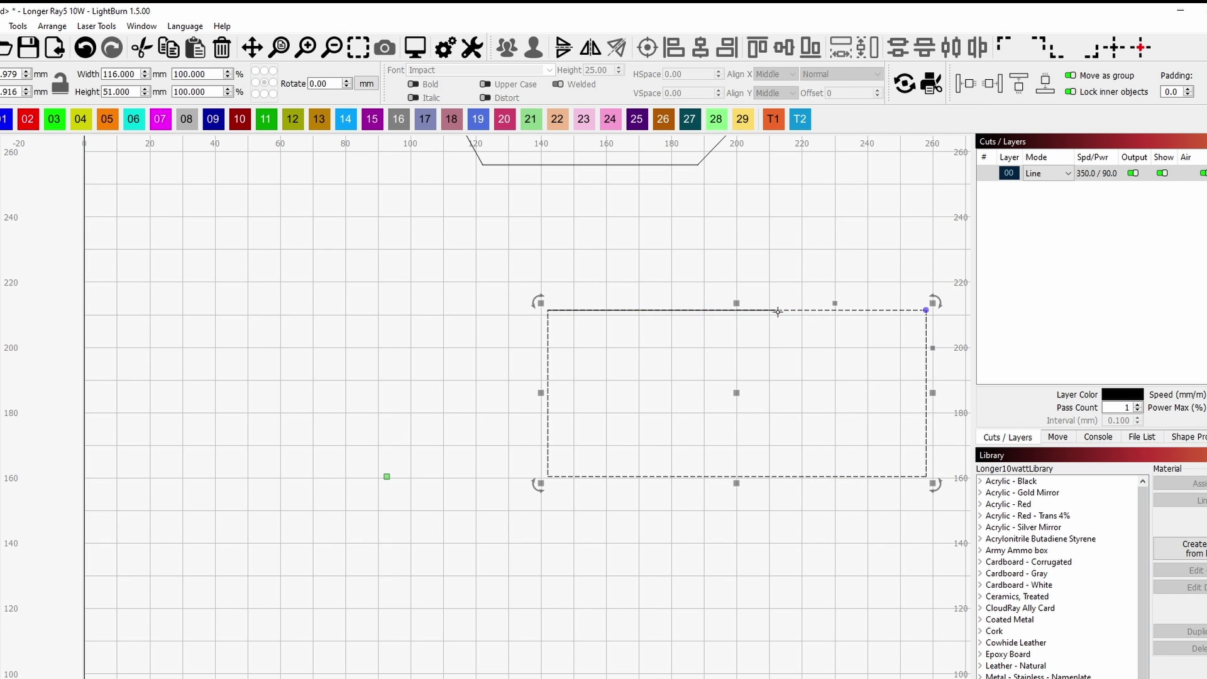
{"action": "right_click", "coordinate": [795, 344]}
- Select the top line to confirm its height is zero, then deselect it
{"action": "left_click", "coordinate": [794, 321]}
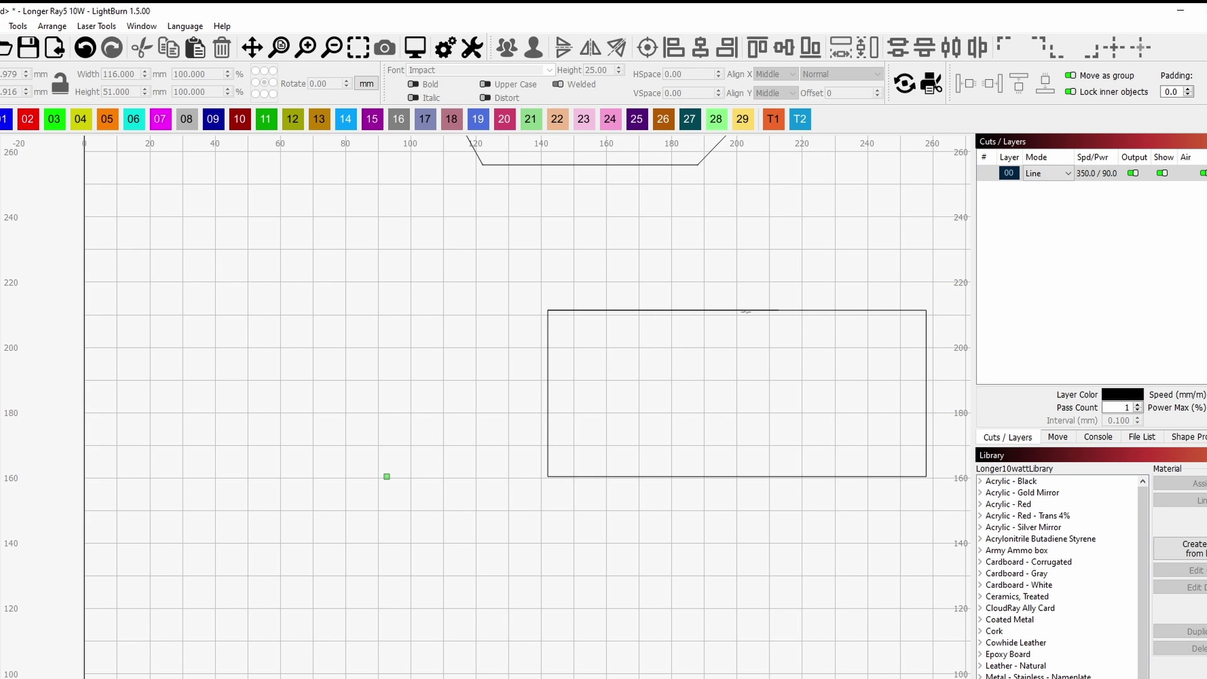
{"action": "left_click", "coordinate": [733, 311]}
{"action": "left_click", "coordinate": [726, 324]}
- Draw a diagonal line from the rectangle's top-left corner rising to about 249 mm, spanning 92 × 37.6 mm
{"action": "scroll", "coordinate": [729, 352], "scroll_direction": "down", "scroll_amount": 3}
{"action": "left_click_drag", "start_coordinate": [733, 376], "coordinate": [578, 591]}
{"action": "scroll", "coordinate": [578, 591], "scroll_direction": "up", "scroll_amount": 2}
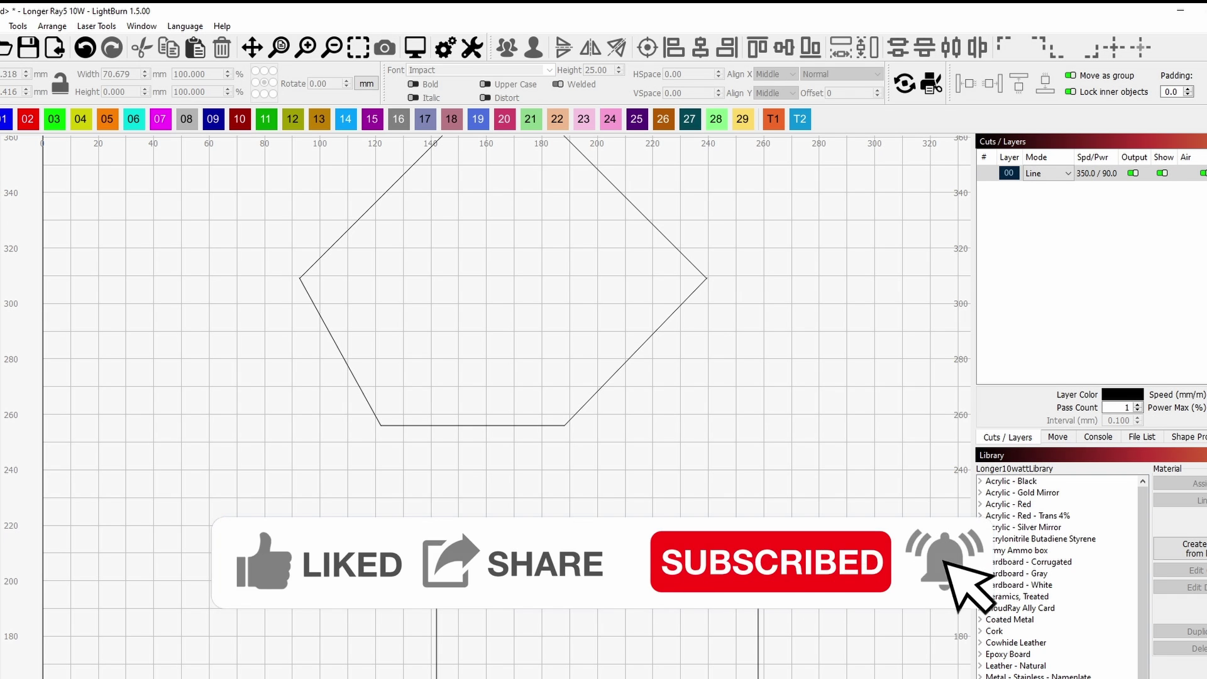
{"action": "left_click", "coordinate": [436, 549]}
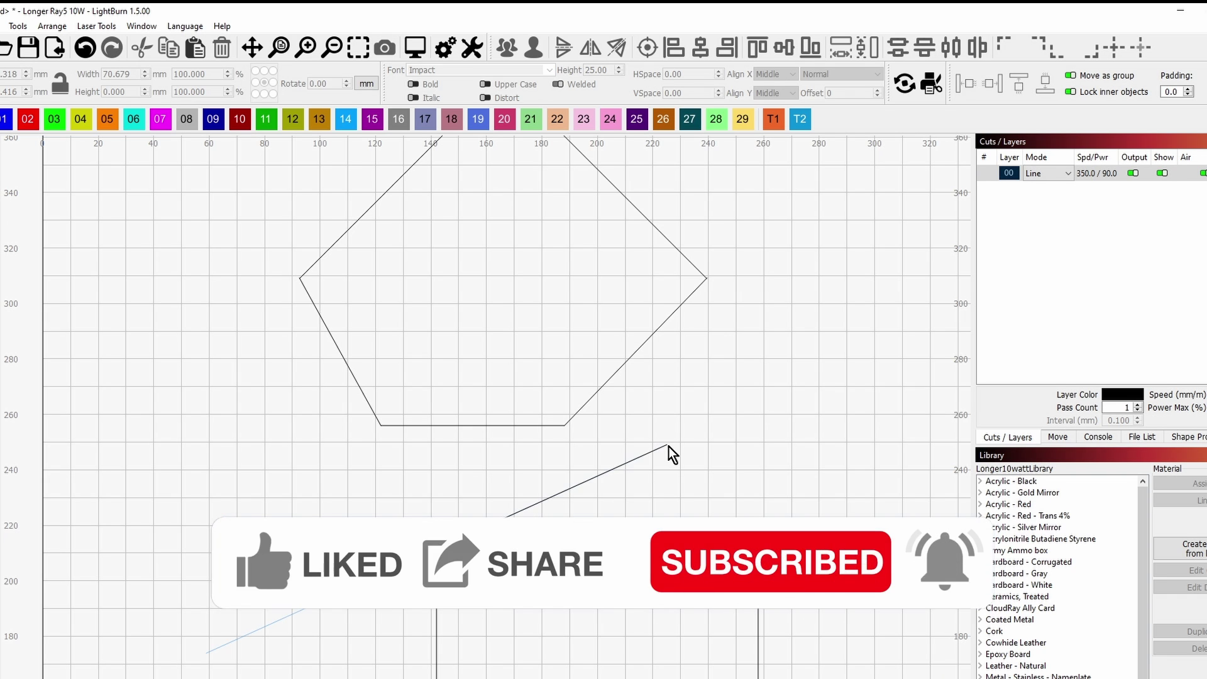
{"action": "key", "text": "Escape"}
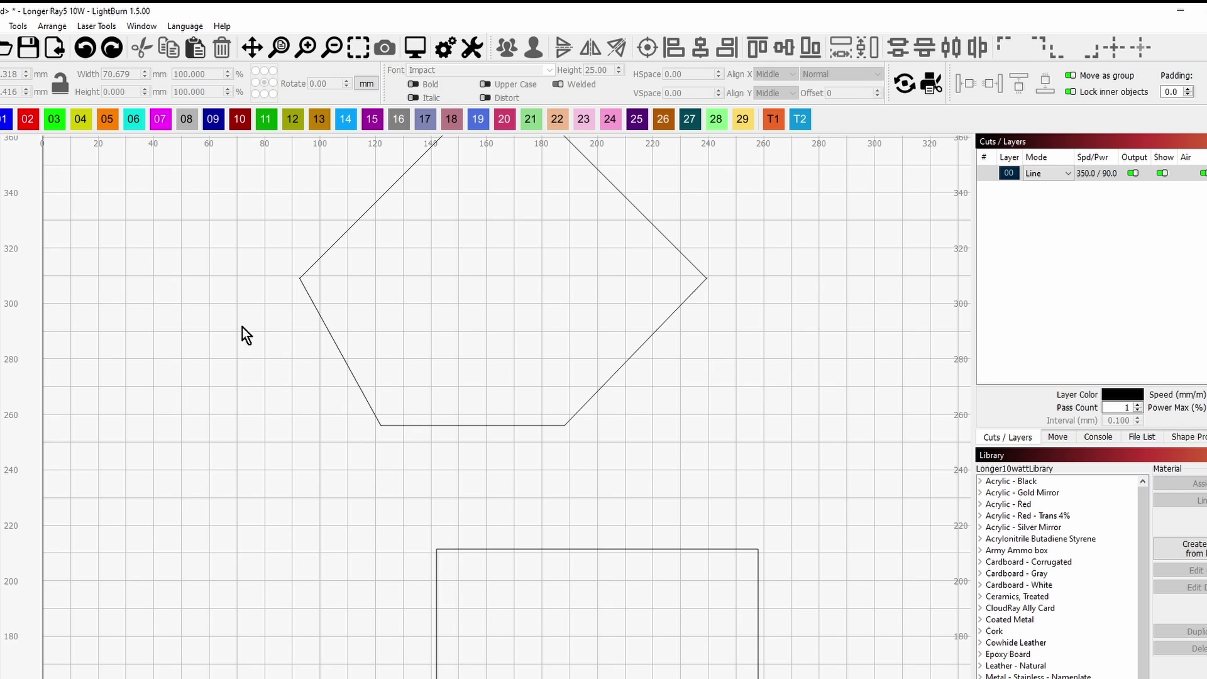
{"action": "left_click", "coordinate": [438, 550]}
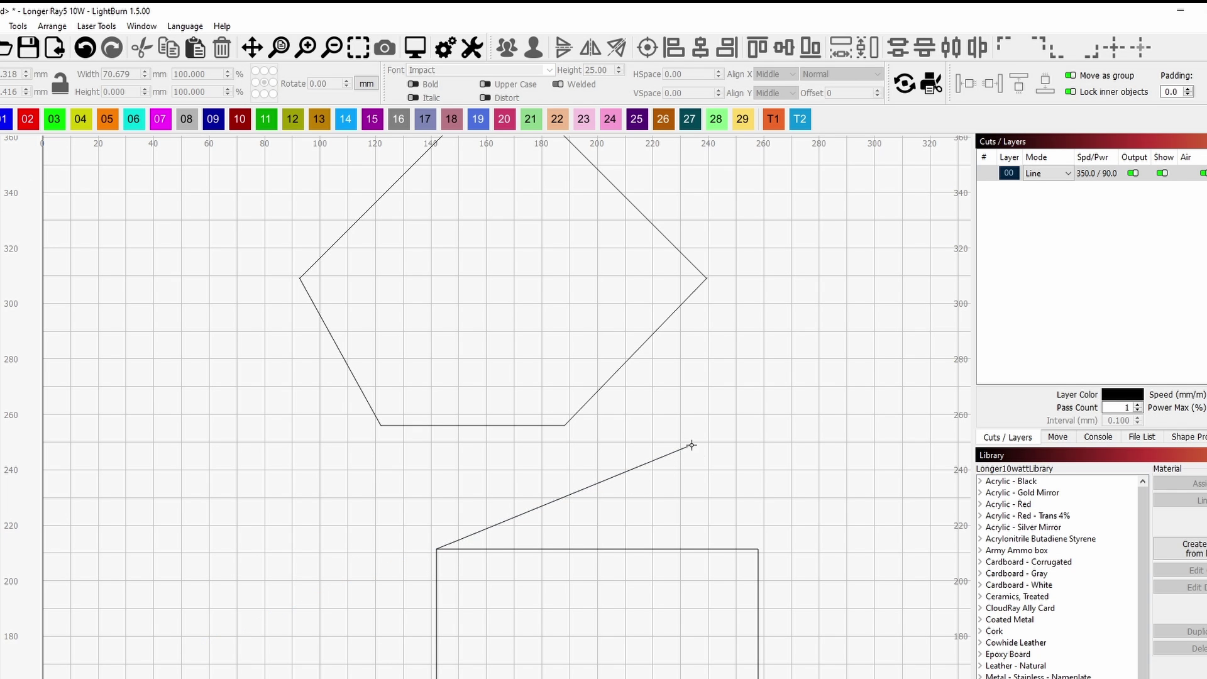
{"action": "left_click", "coordinate": [692, 446]}
{"action": "key", "text": "Escape"}
{"action": "left_click", "coordinate": [605, 479]}
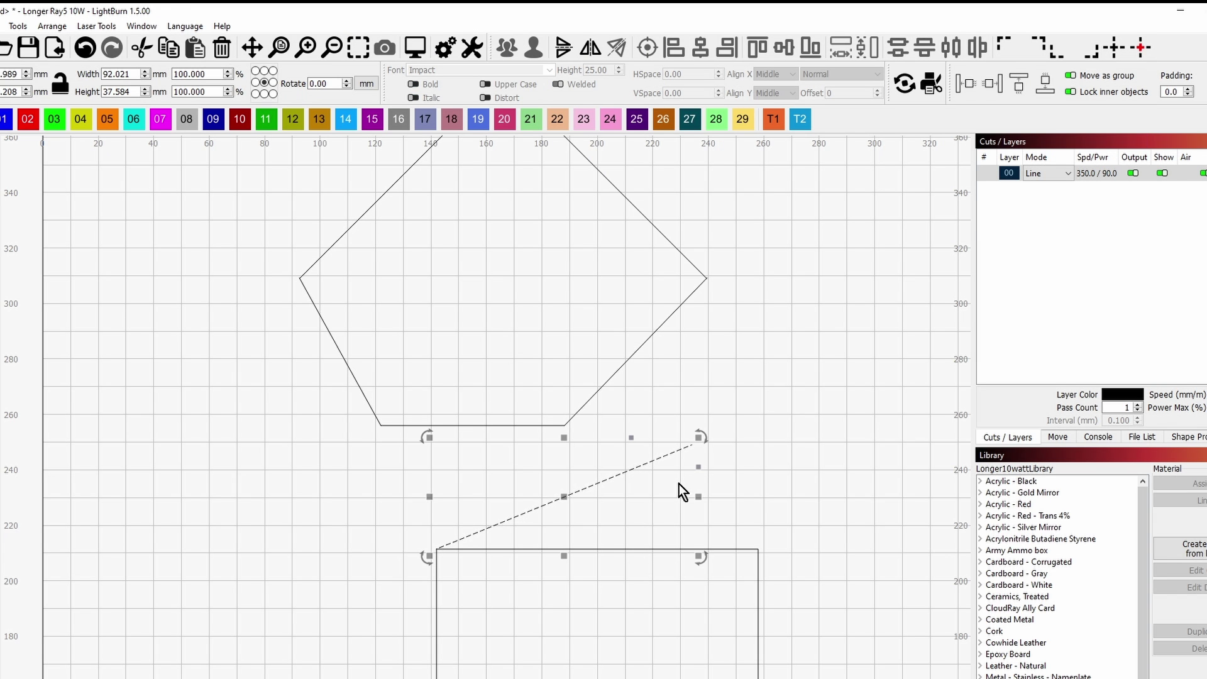
- Two-Point Rotate the rectangle, swinging its top-right corner onto the slanted line's end
{"action": "left_click", "coordinate": [772, 479]}
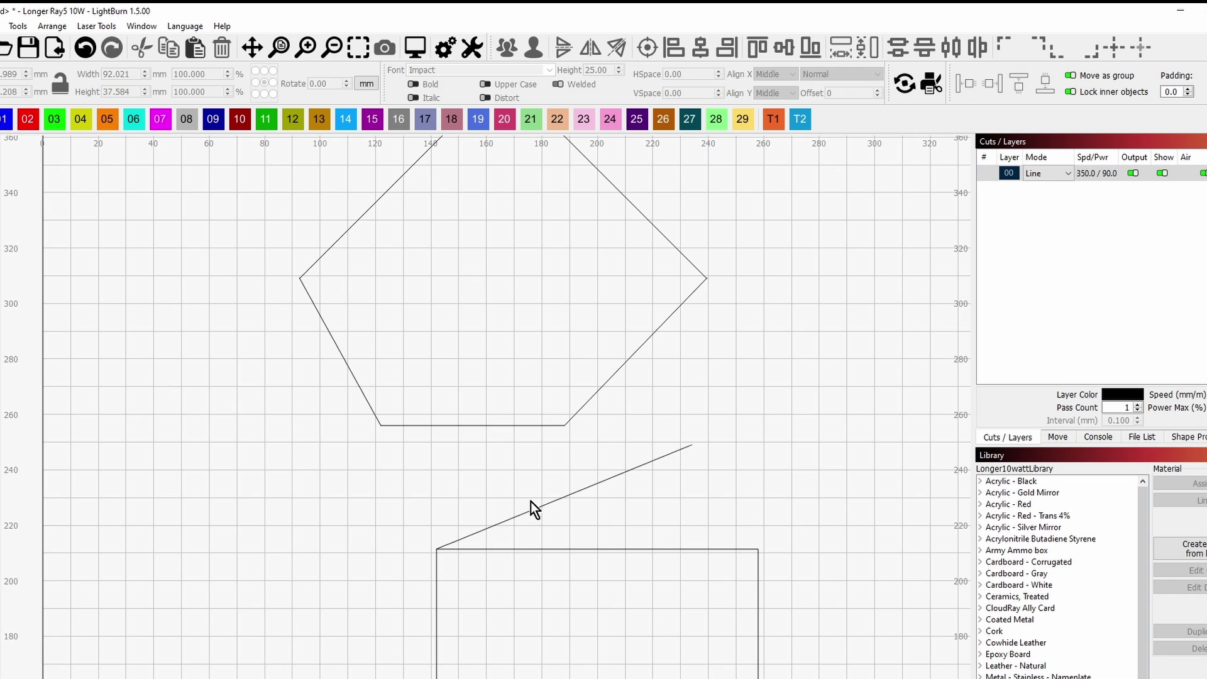
{"action": "left_click", "coordinate": [552, 549]}
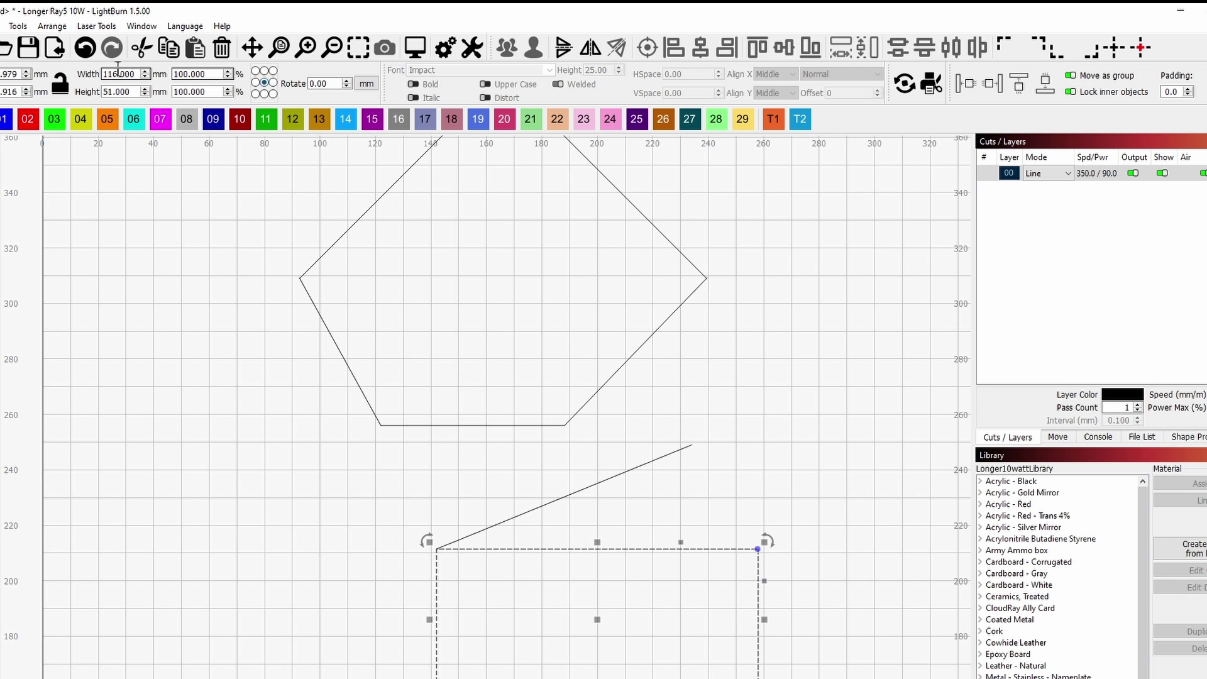
{"action": "left_click", "coordinate": [48, 27]}
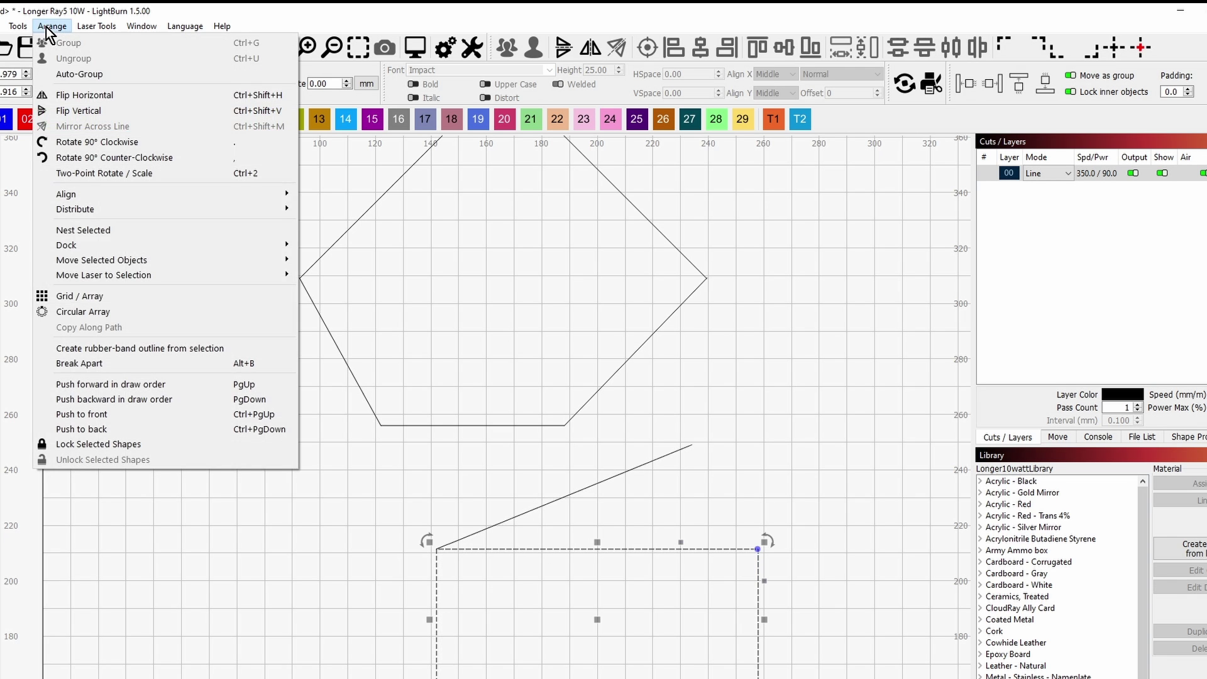
{"action": "left_click", "coordinate": [106, 173]}
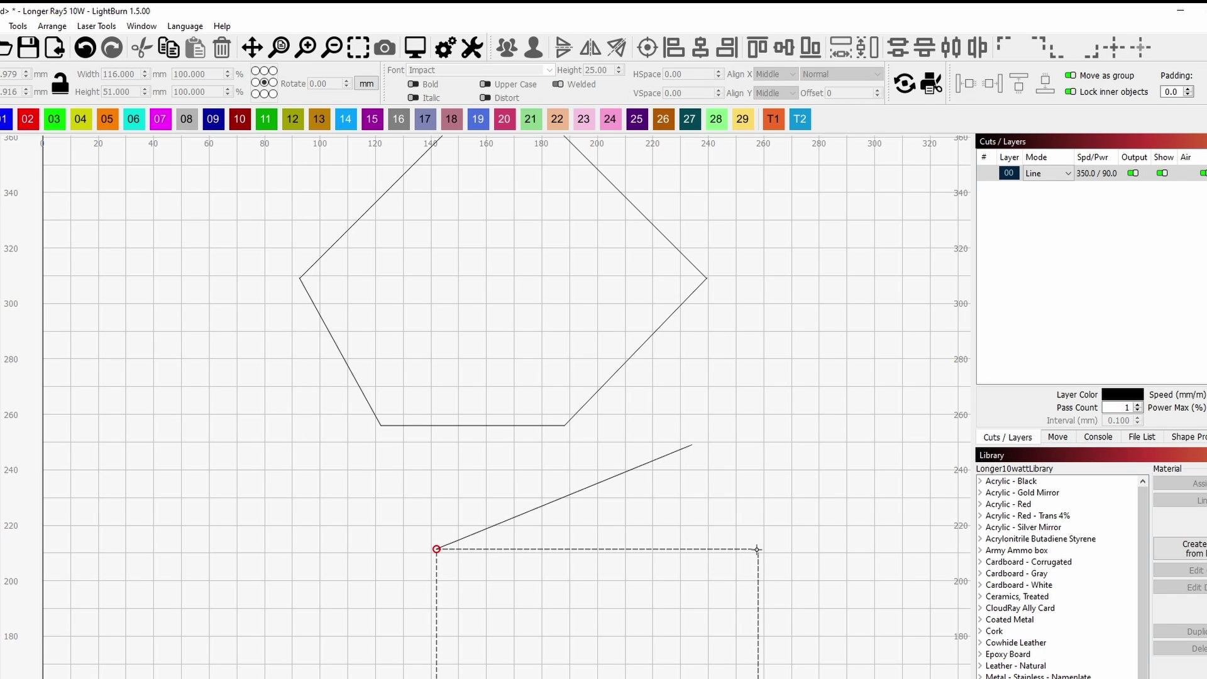
{"action": "left_click", "coordinate": [758, 549]}
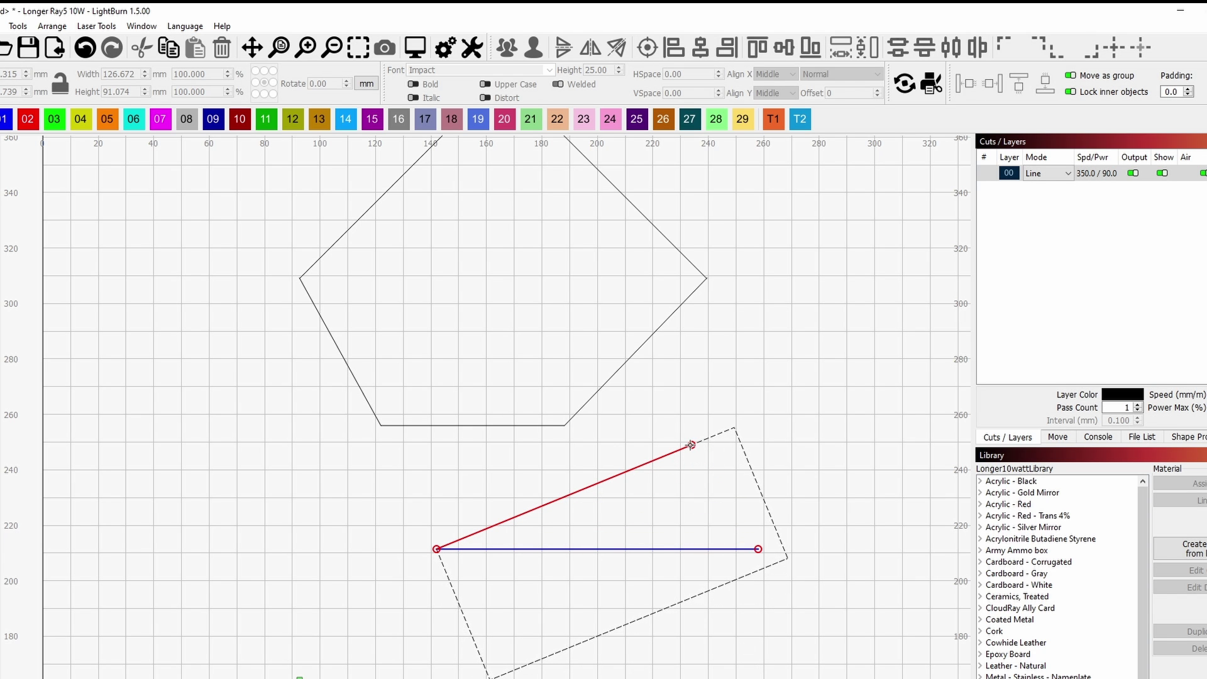
{"action": "left_click", "coordinate": [691, 445]}
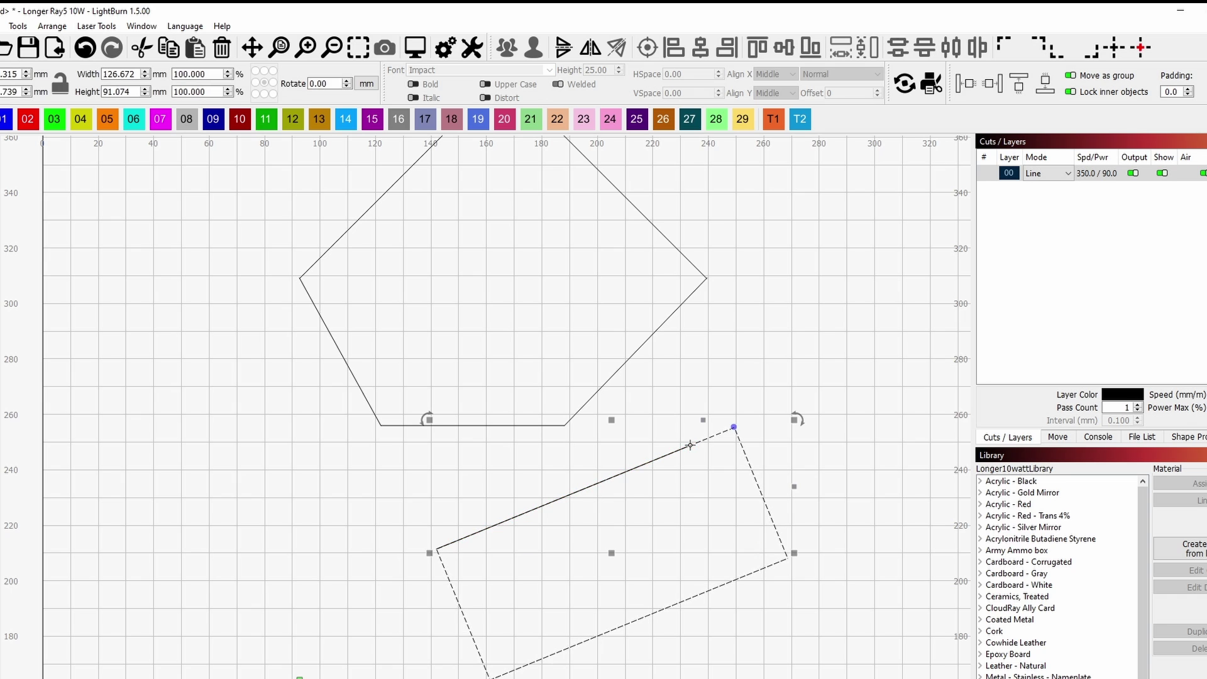
- Select the slanted line to check the alignment, then clear the selection
{"action": "left_click", "coordinate": [846, 458]}
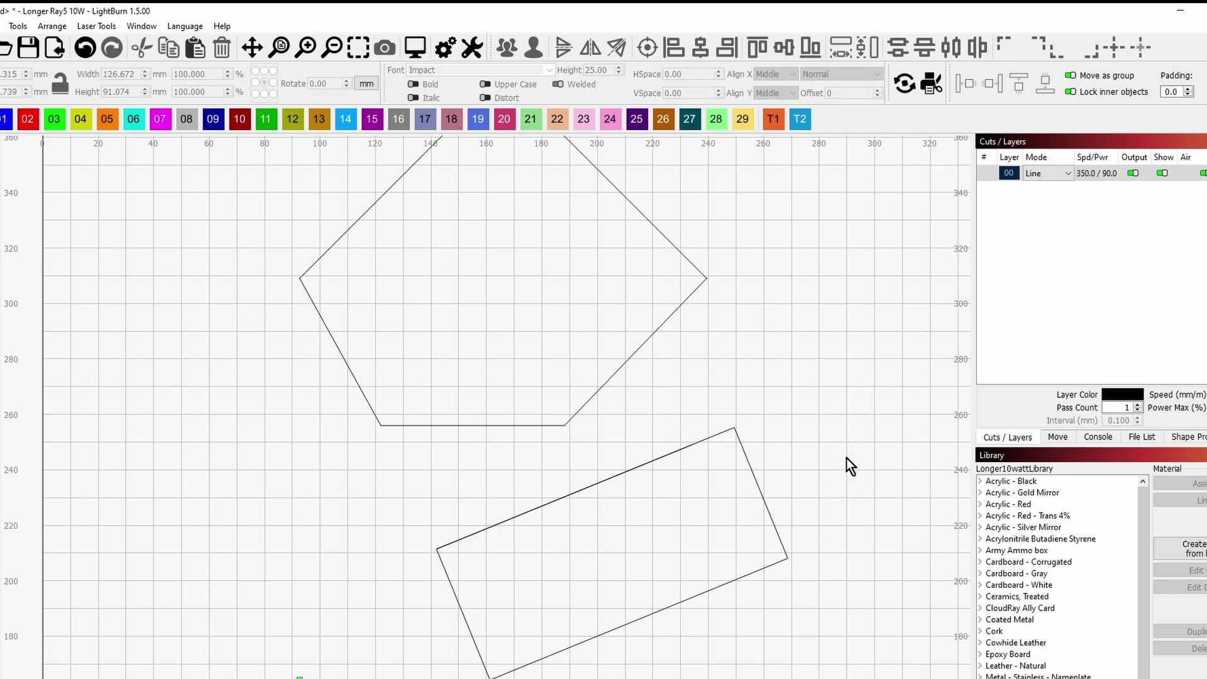
{"action": "left_click", "coordinate": [671, 453]}
{"action": "key", "text": "Escape"}
- Draw a new diagonal line running up-right, to the left of the polygon
{"action": "scroll", "coordinate": [666, 469], "scroll_direction": "down", "scroll_amount": 5}
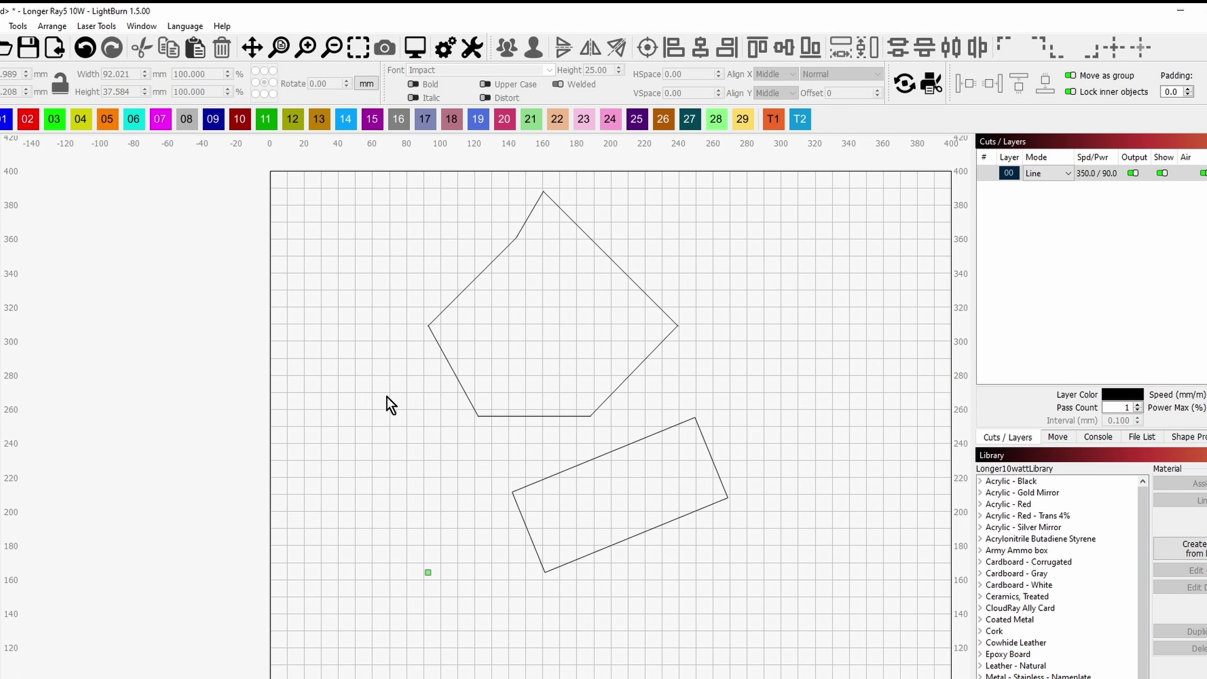
{"action": "key", "text": "ctrl+z"}
{"action": "left_click", "coordinate": [0, 184]}
{"action": "left_click", "coordinate": [324, 337]}
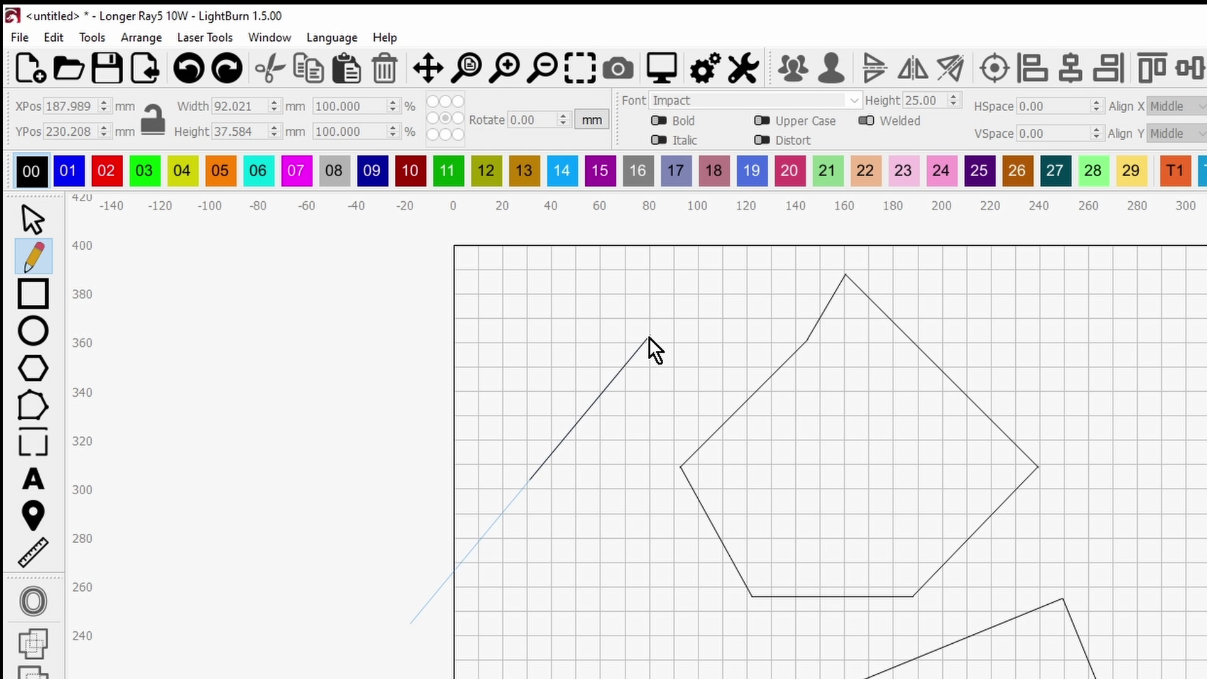
{"action": "left_click", "coordinate": [649, 339]}
{"action": "right_click", "coordinate": [648, 346]}
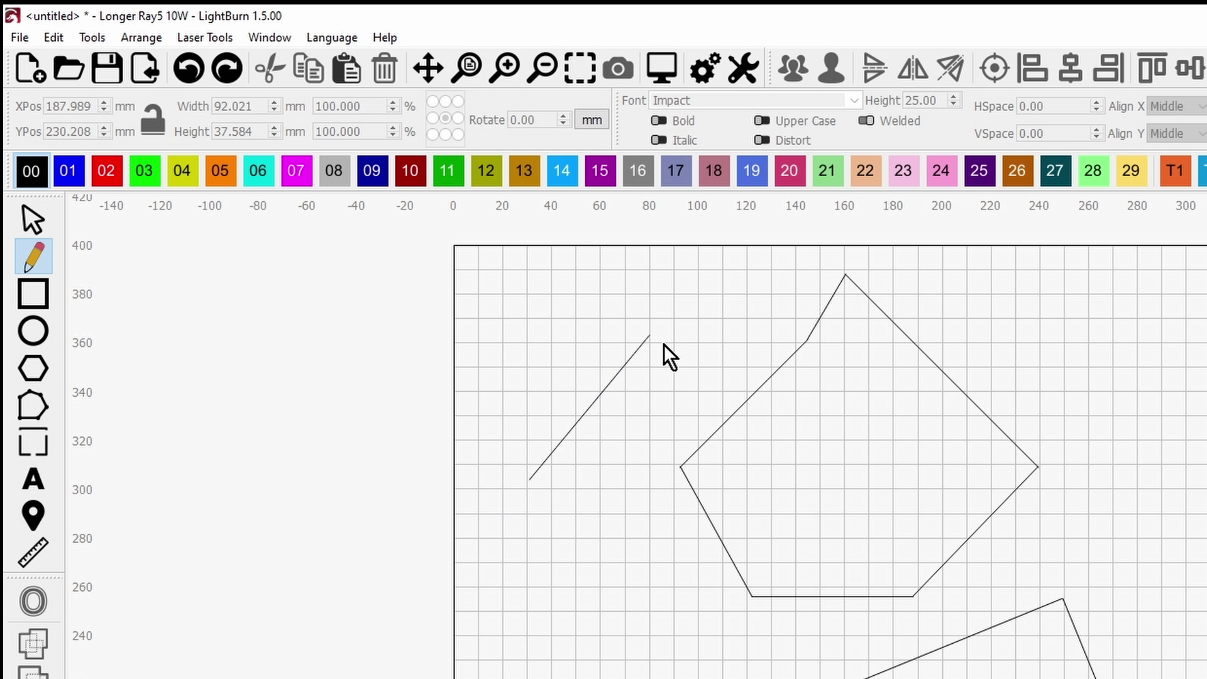
- Resize the new line about its centre to 51.92 × 56.447 mm, then reselect it
{"action": "left_click", "coordinate": [34, 218]}
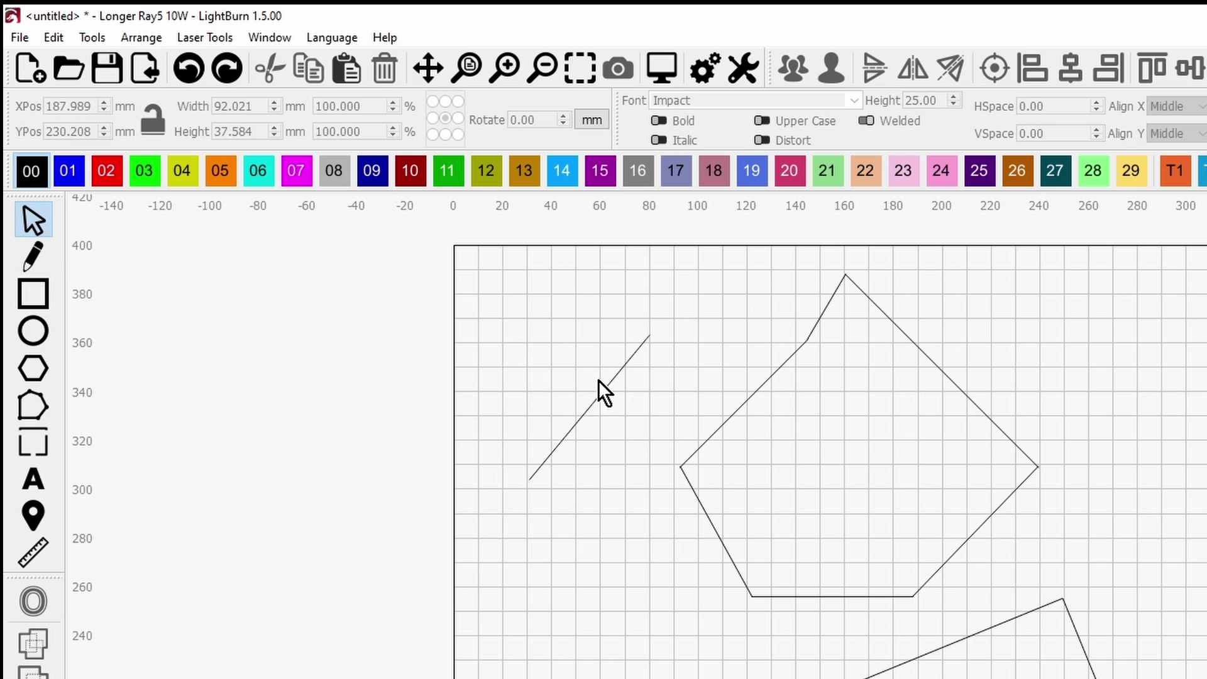
{"action": "left_click", "coordinate": [618, 375]}
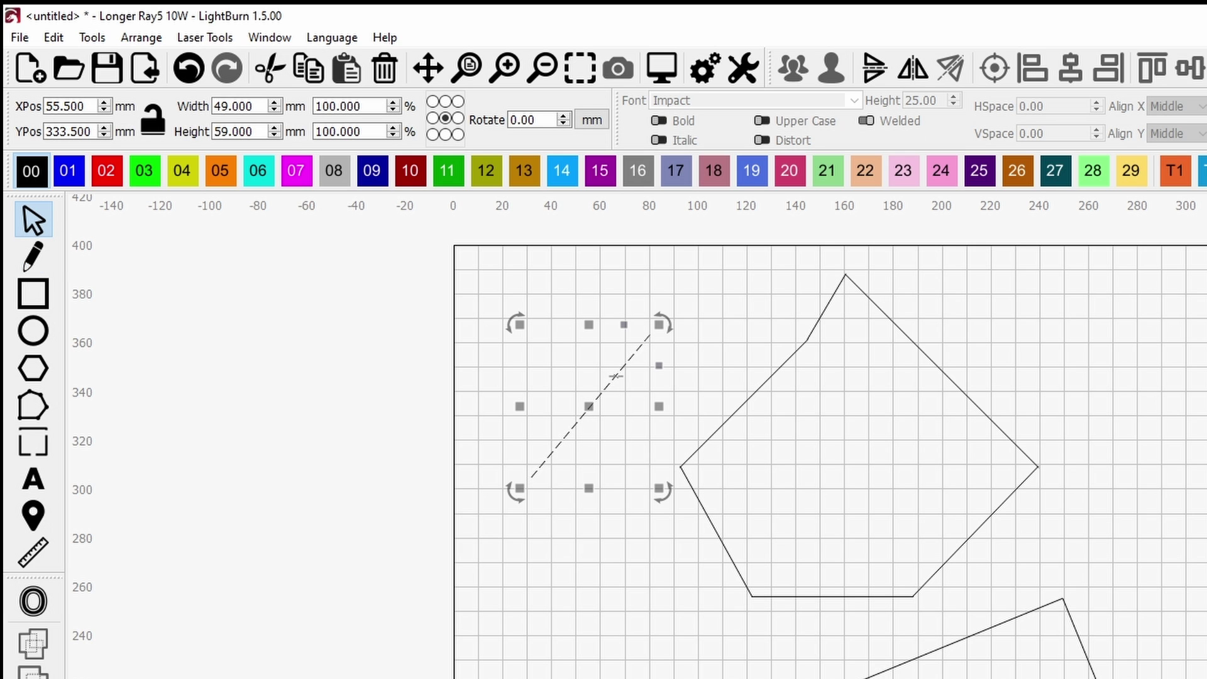
{"action": "scroll", "coordinate": [674, 325], "scroll_direction": "up", "scroll_amount": 3}
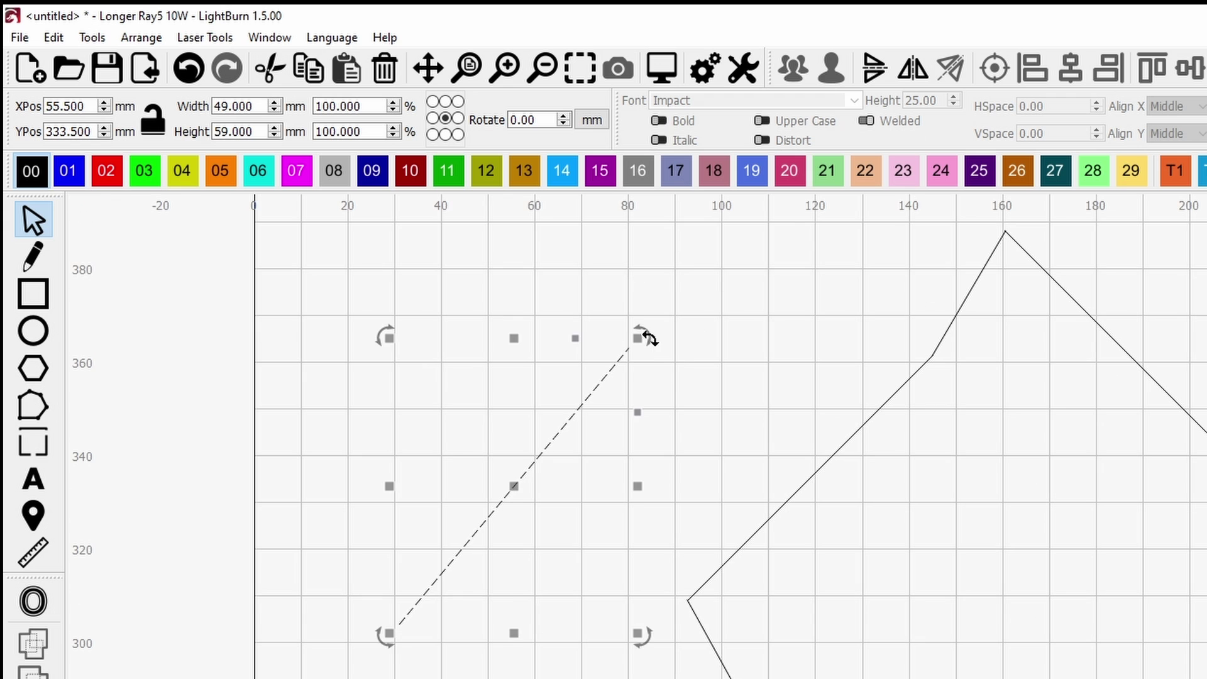
{"action": "left_click_drag", "start_coordinate": [646, 337], "coordinate": [696, 365]}
{"action": "left_click", "coordinate": [639, 369]}
{"action": "left_click", "coordinate": [618, 376]}
{"action": "left_click", "coordinate": [616, 378]}
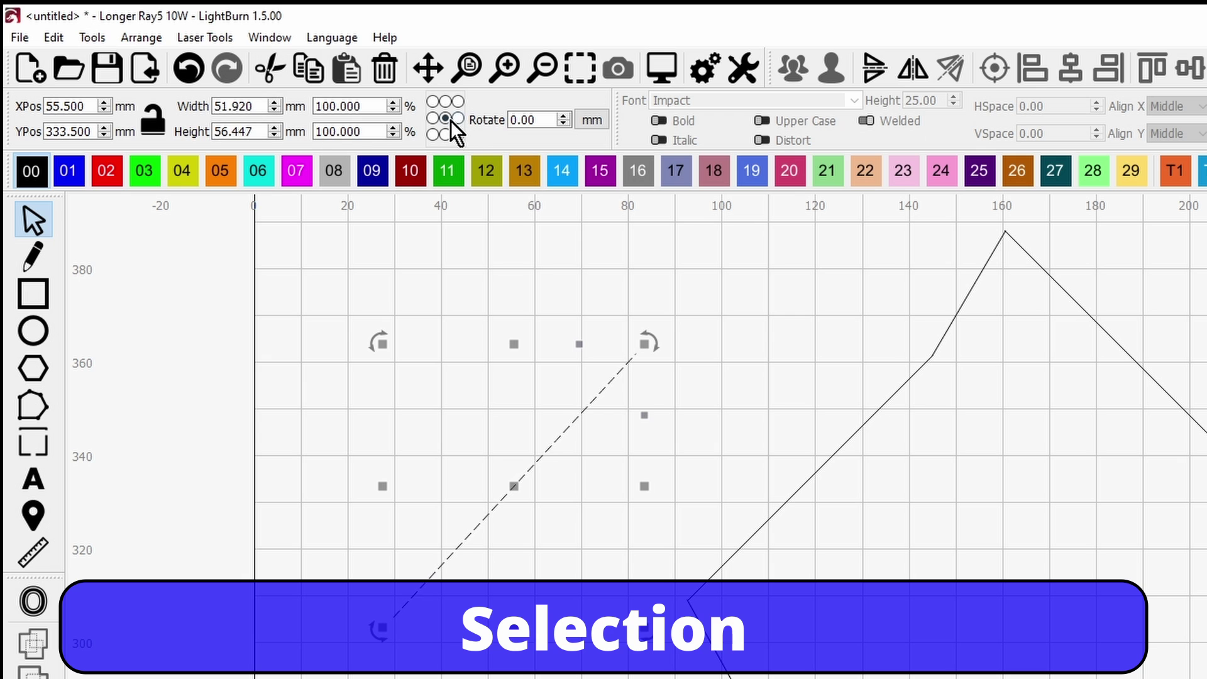
- Try a 0 width on the line, undo it, and reselect the slanted line
{"action": "left_click_drag", "start_coordinate": [260, 107], "coordinate": [207, 108]}
{"action": "type", "text": "0"}
{"action": "key", "text": "Return"}
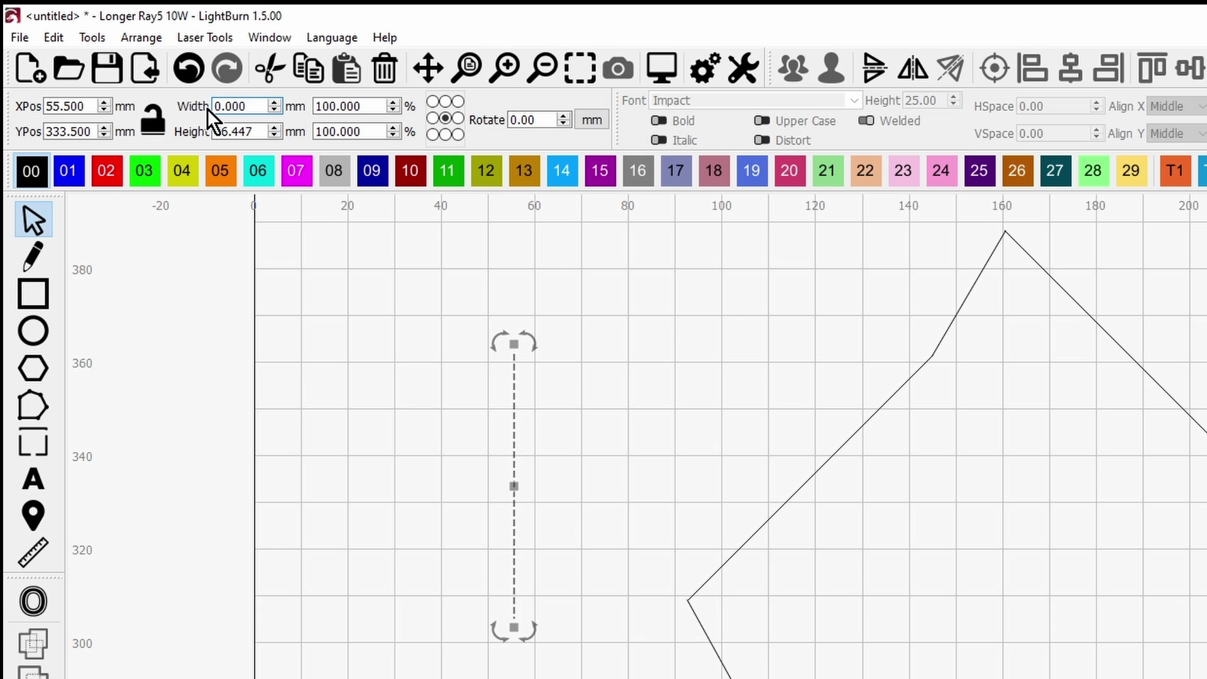
{"action": "key", "text": "ctrl+z"}
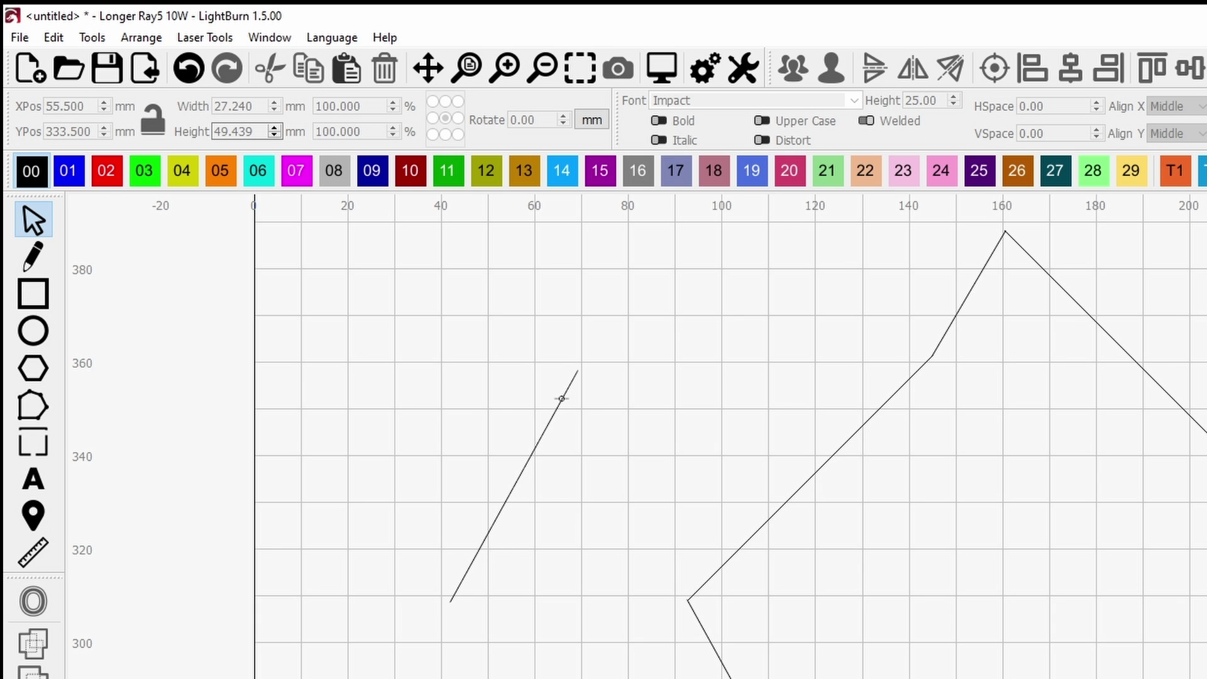
{"action": "left_click", "coordinate": [562, 398]}
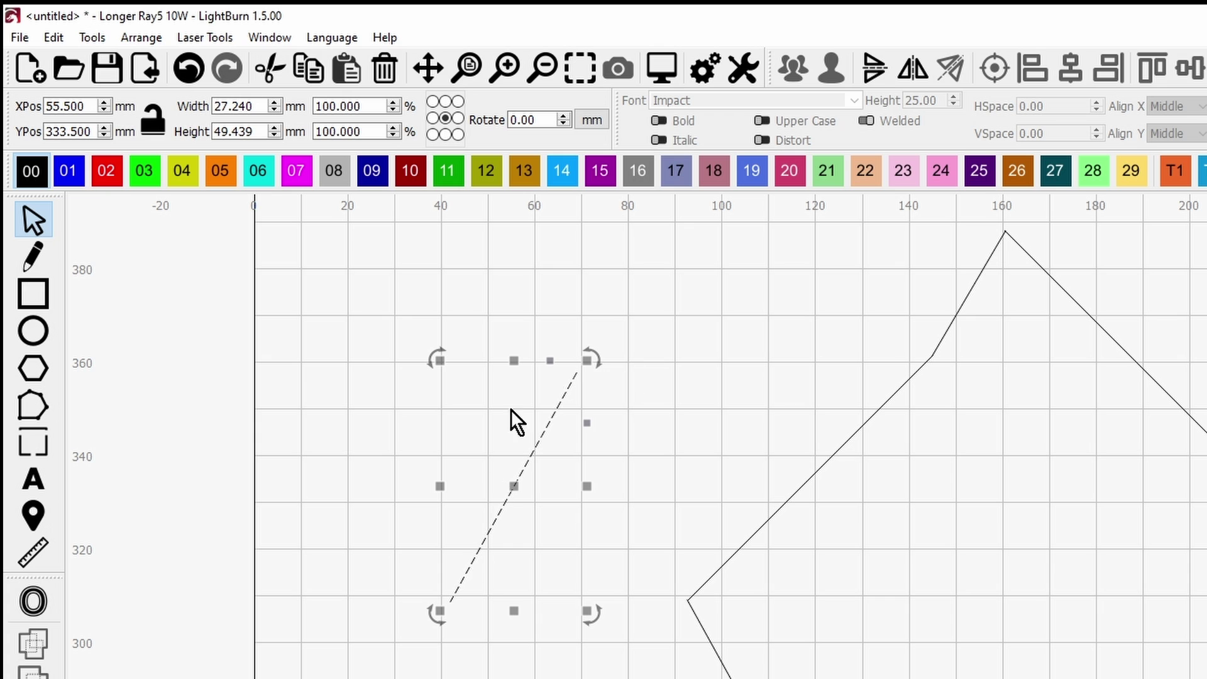
- Set the line's height to 0, leaving a horizontal 27.24 mm line, and deselect
{"action": "left_click", "coordinate": [273, 128]}
{"action": "left_click_drag", "start_coordinate": [258, 131], "coordinate": [194, 135]}
{"action": "type", "text": "0"}
{"action": "key", "text": "Return"}
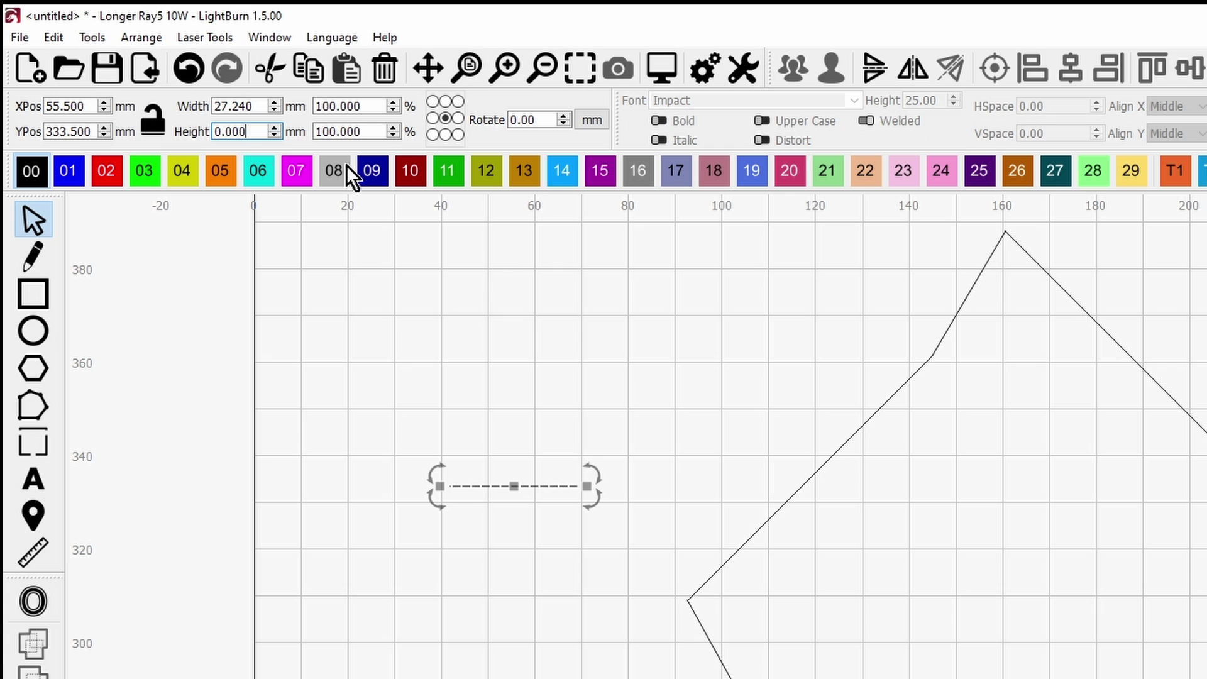
{"action": "left_click", "coordinate": [536, 443]}
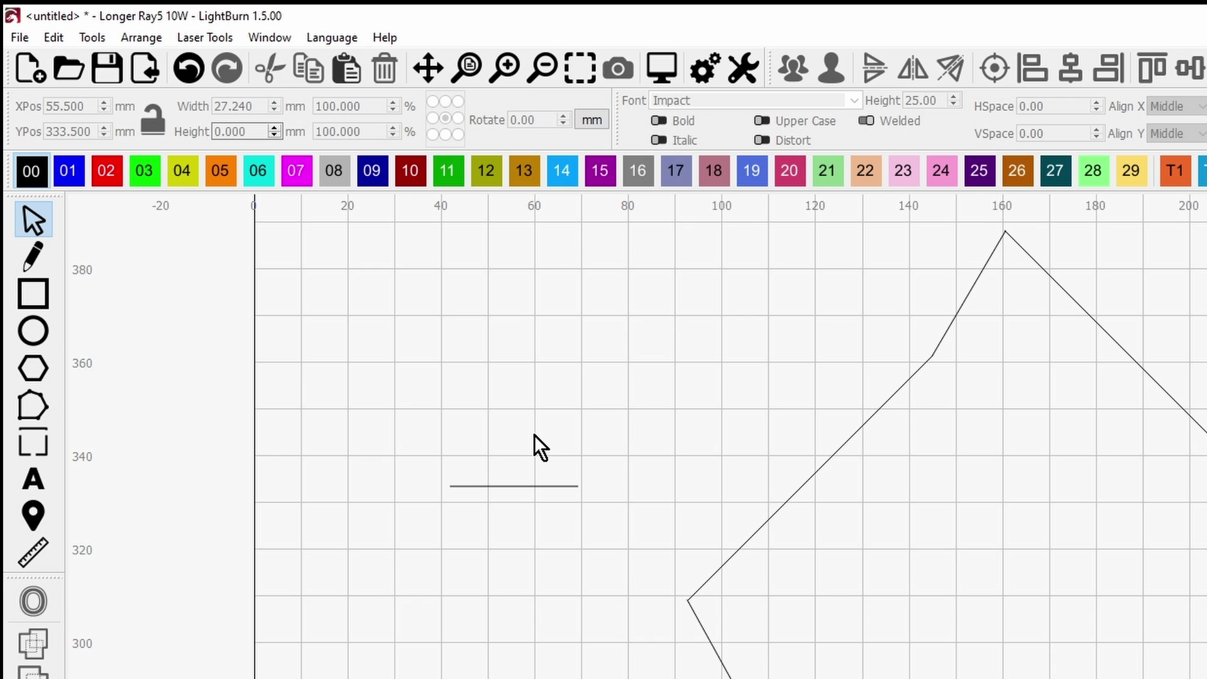
- Select the horizontal line on the canvas
{"action": "left_click", "coordinate": [536, 486]}
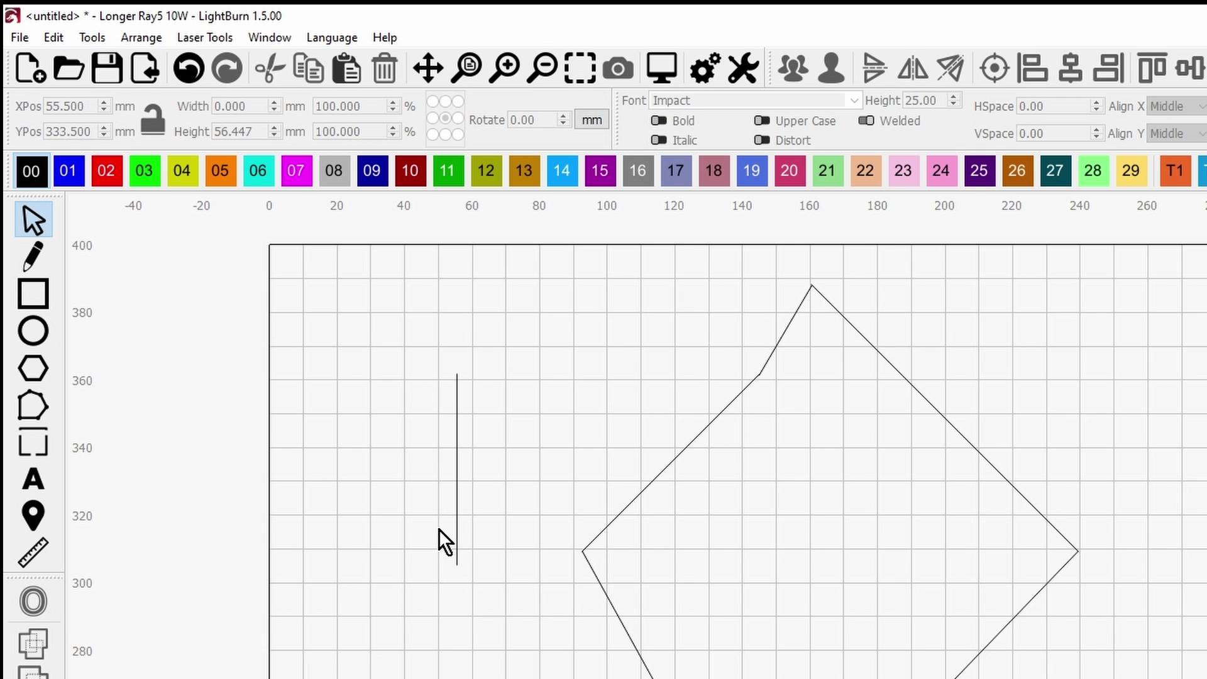